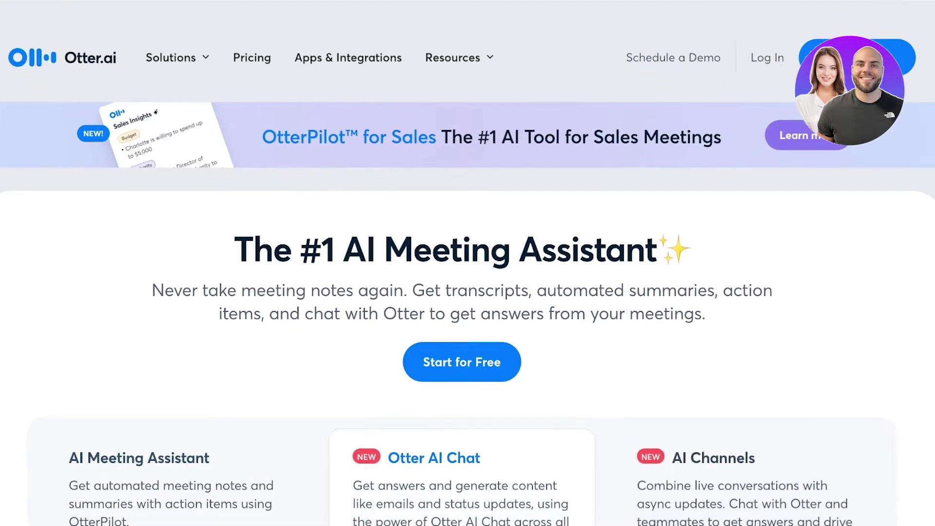
# - Look through the Otter.ai homepage's overview of the AI Meeting Assistant, Otter AI Chat and AI Channels features
pyautogui.scroll(-3, 468, 278)
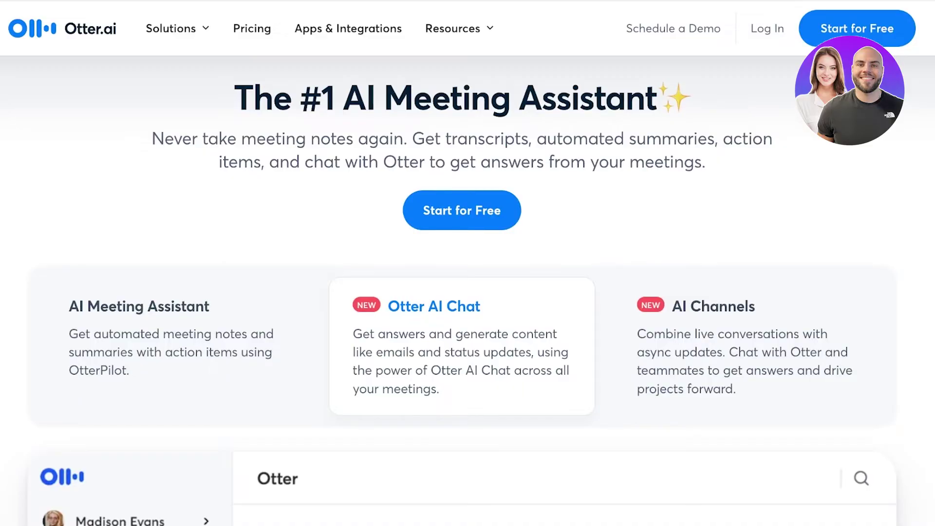
pyautogui.scroll(1, 468, 278)
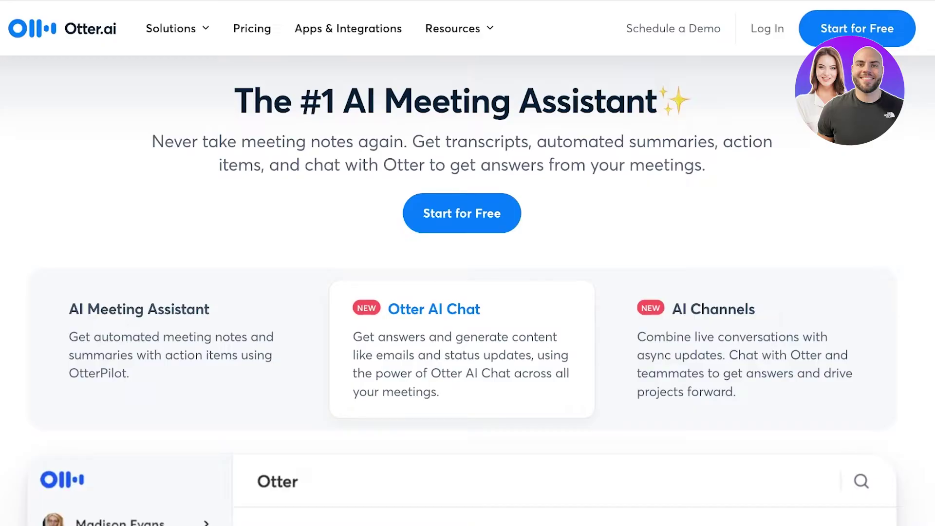
pyautogui.scroll(-2, 465, 291)
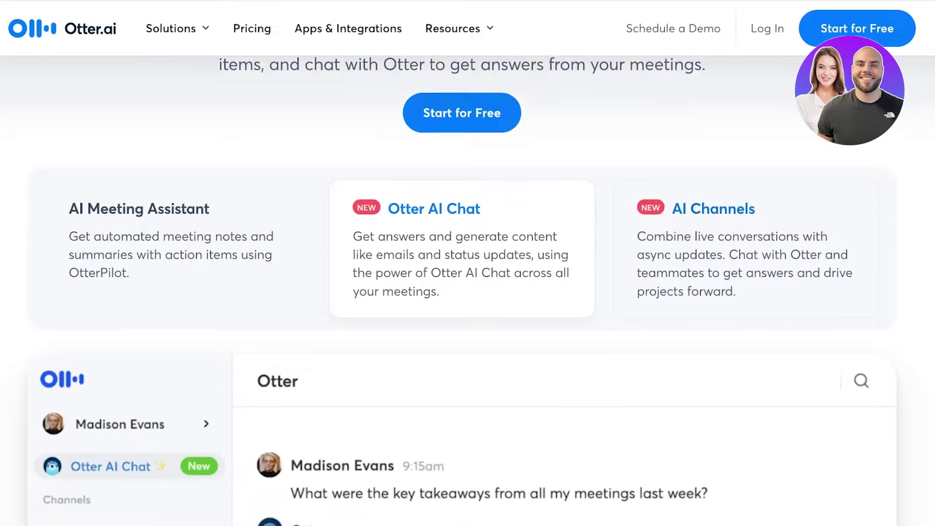
pyautogui.scroll(-3, 465, 290)
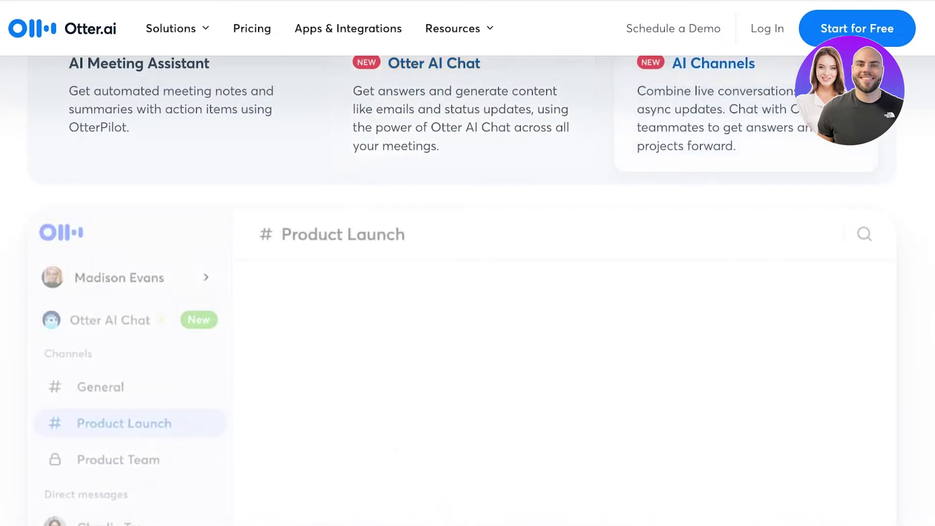
pyautogui.scroll(-2, 465, 291)
pyautogui.scroll(-3, 465, 290)
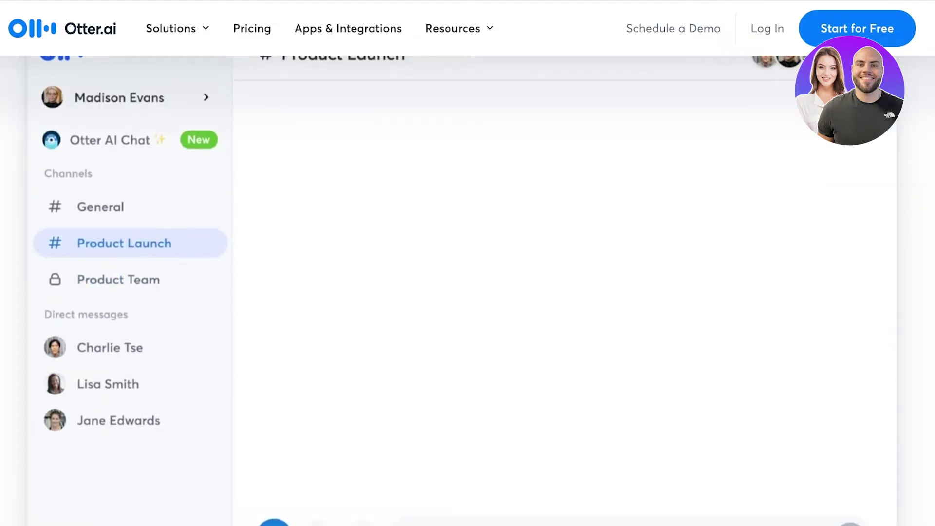
pyautogui.scroll(-2, 465, 291)
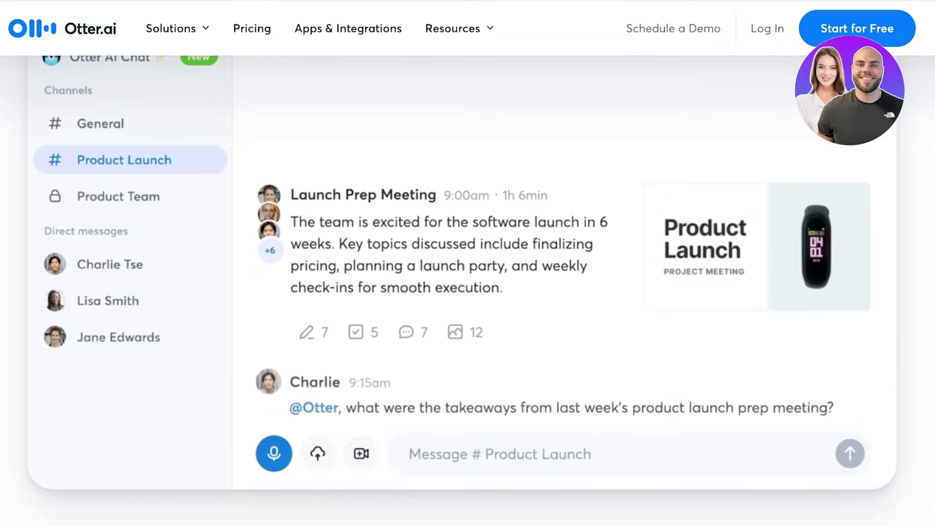
pyautogui.scroll(-15, 468, 293)
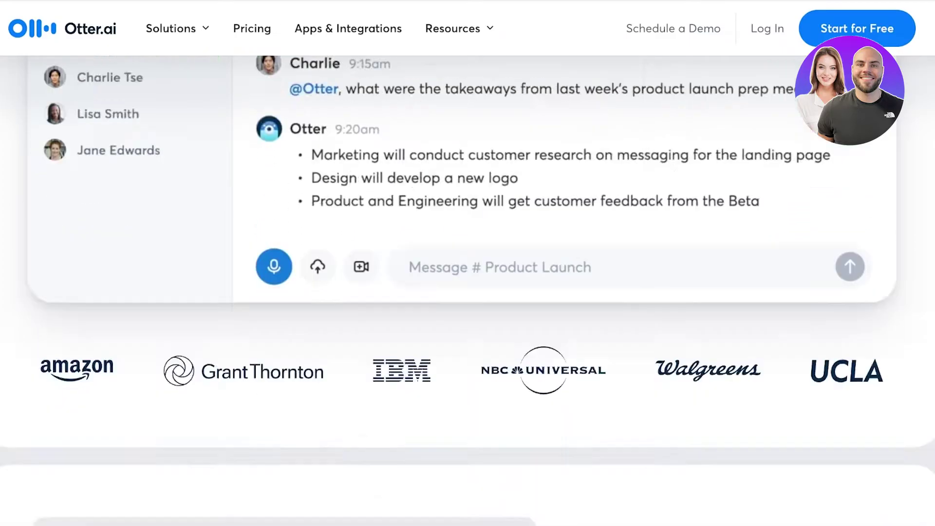
pyautogui.scroll(20, 467, 292)
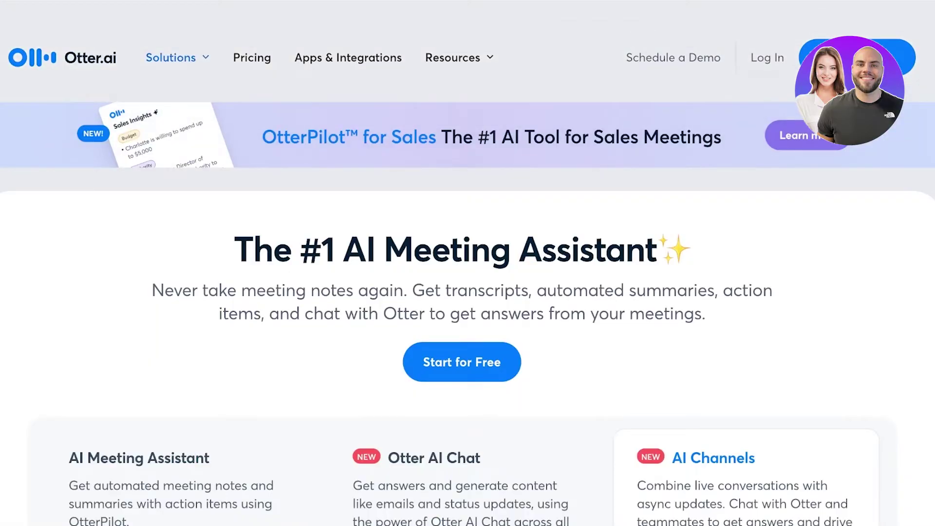
pyautogui.moveTo(177, 58)
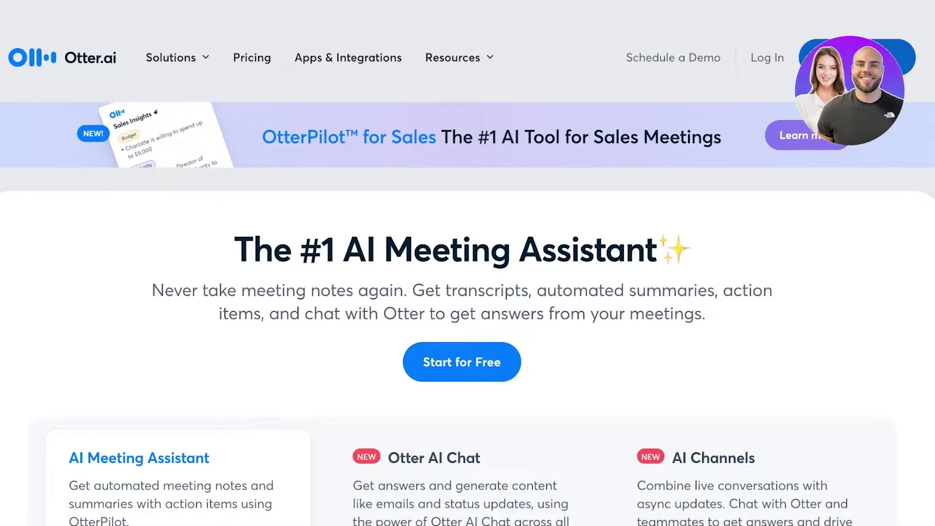
# - Sign up for the free Basic plan of Otter.ai using a Google account
pyautogui.click(857, 57)
pyautogui.scroll(-2, 468, 292)
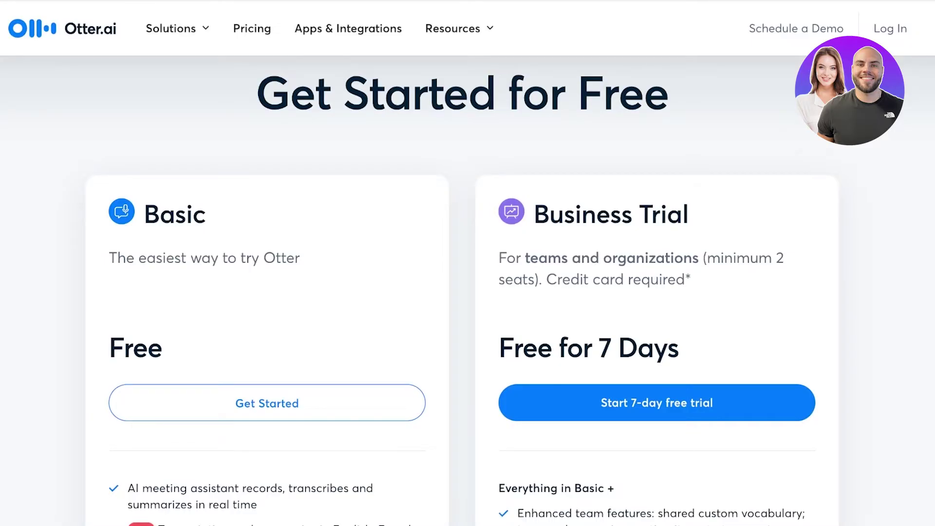
pyautogui.scroll(-5, 267, 194)
pyautogui.click(267, 183)
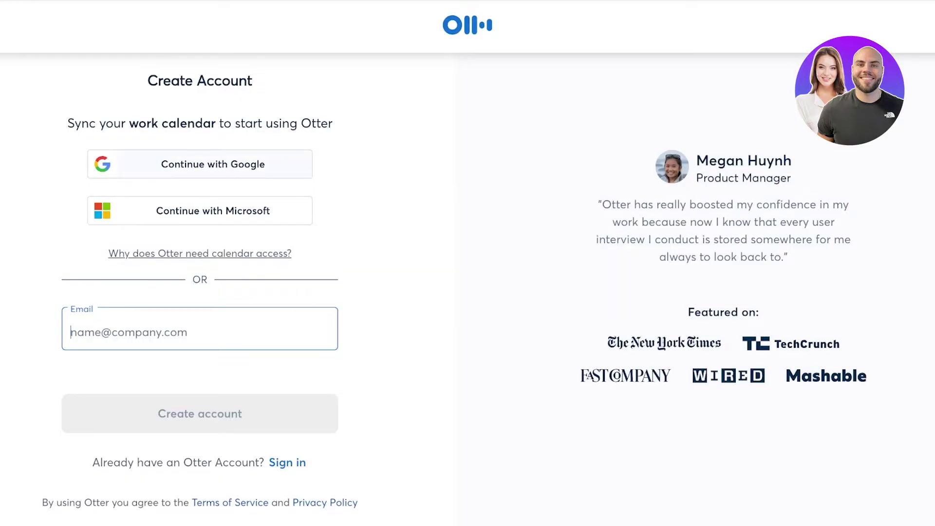
pyautogui.click(201, 165)
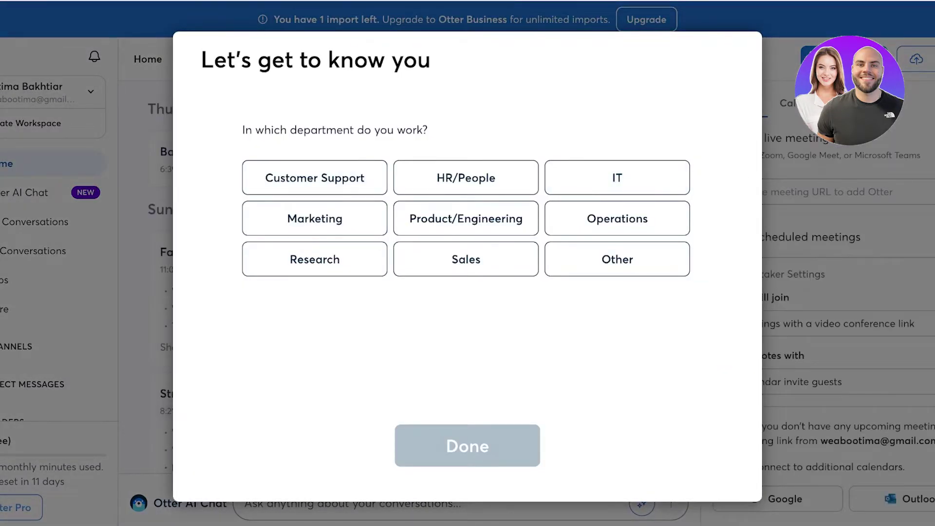
# - Complete the onboarding questions with Sales as the department and Manager as the role
pyautogui.click(618, 260)
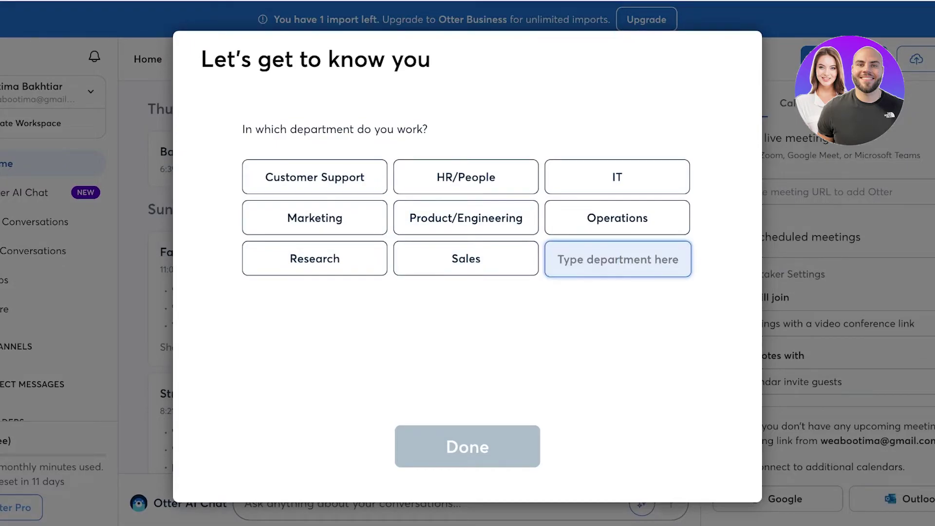
pyautogui.click(466, 260)
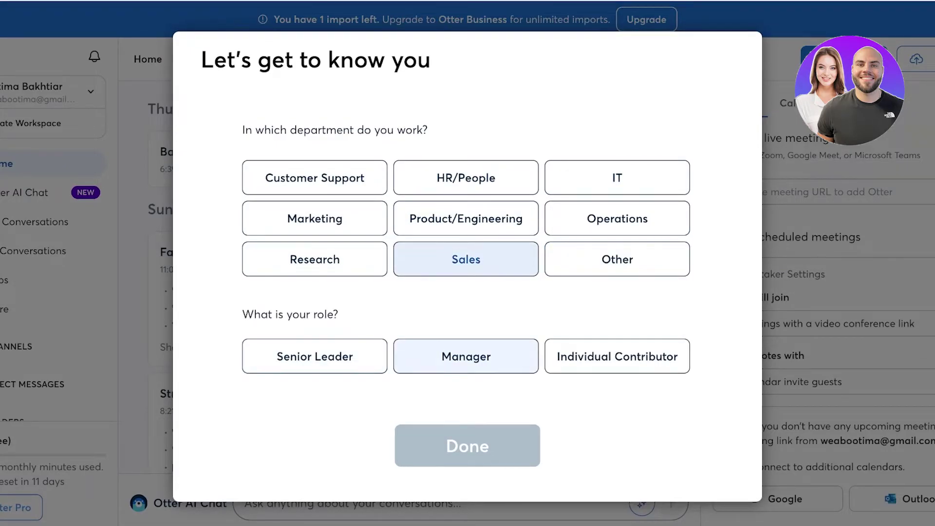
pyautogui.click(466, 357)
pyautogui.click(468, 445)
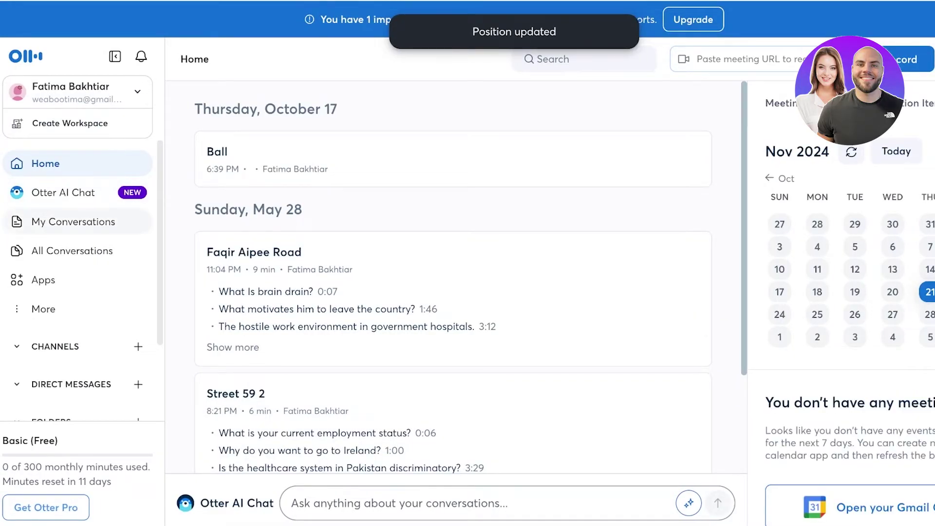
# - Look through the Otter AI Chat, My Conversations, All Conversations and Apps sections, and return to Home
pyautogui.click(64, 193)
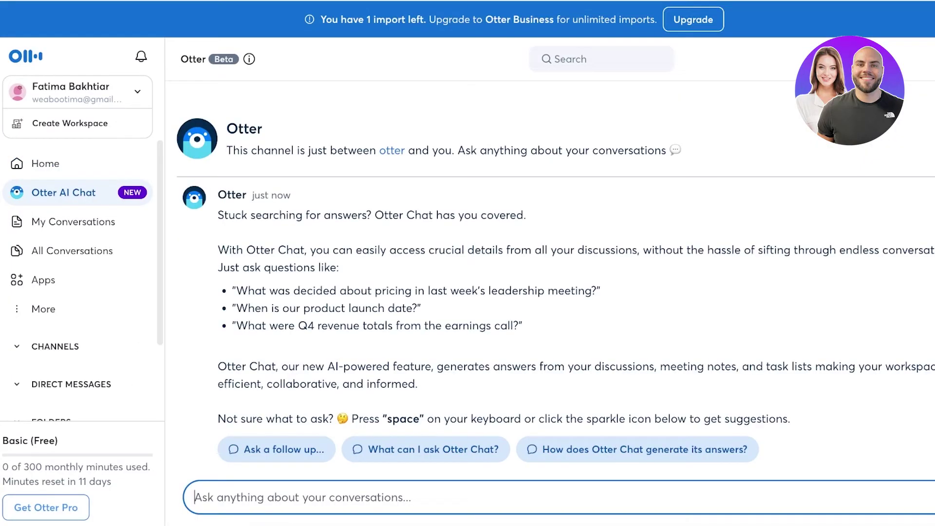
pyautogui.click(73, 222)
pyautogui.click(72, 251)
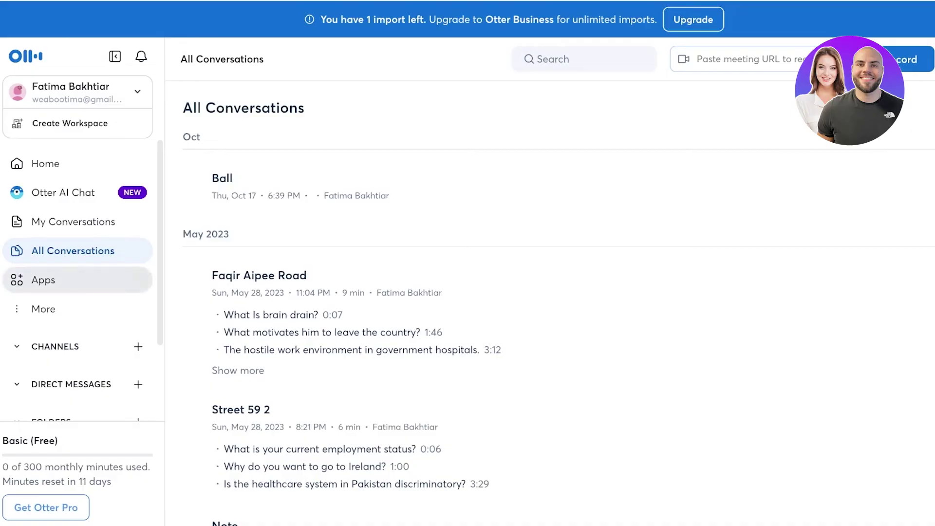
pyautogui.click(64, 280)
pyautogui.moveTo(63, 309)
pyautogui.click(64, 163)
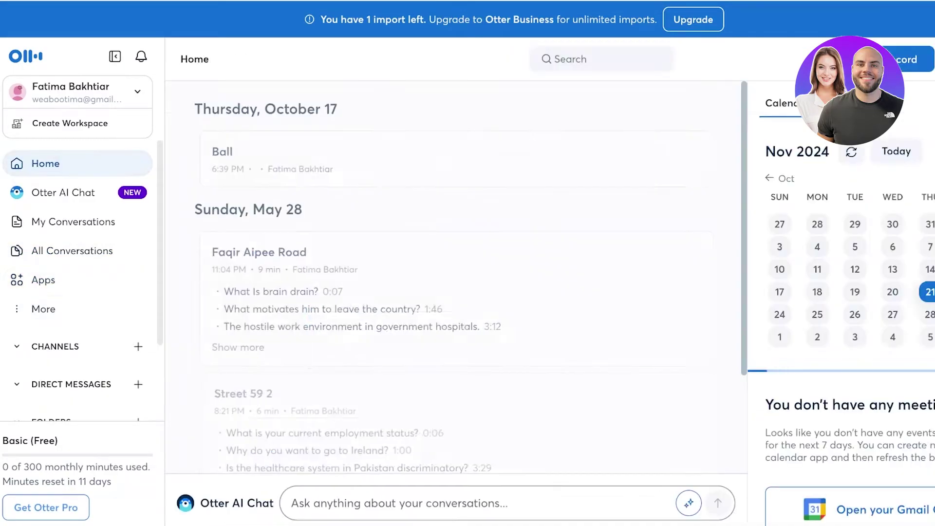
# - Examine the recent conversations on Home, highlighting the Faqir Aipee Road entry and its outline
pyautogui.scroll(-3, 453, 292)
pyautogui.scroll(-2, 453, 244)
pyautogui.scroll(5, 453, 243)
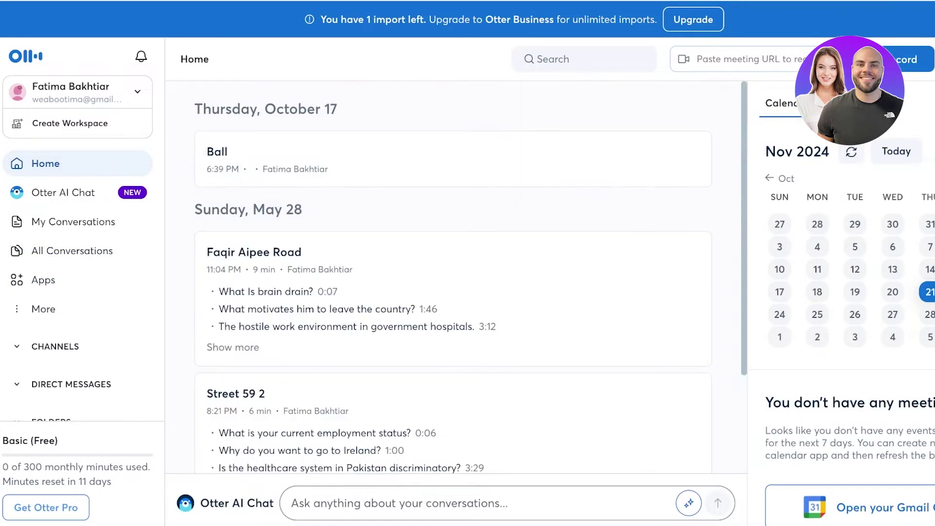
pyautogui.moveTo(207, 252); pyautogui.dragTo(497, 327)
pyautogui.click(180, 292)
# - Check the team creation page for a new workspace and view the account's available options
pyautogui.click(69, 123)
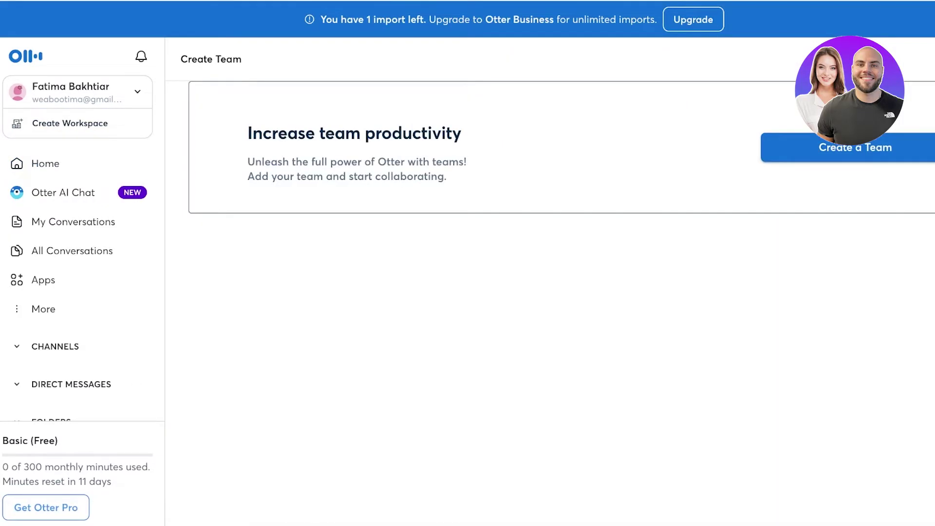
pyautogui.click(856, 148)
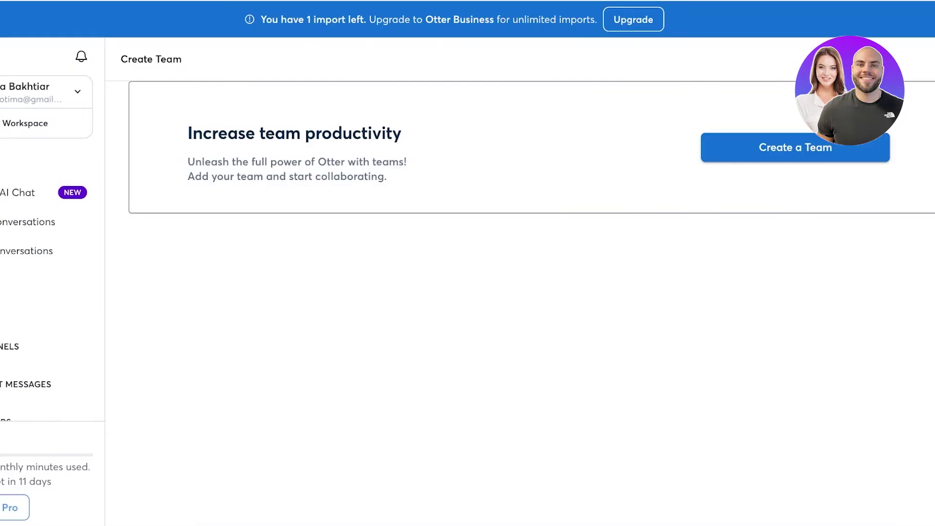
pyautogui.click(49, 92)
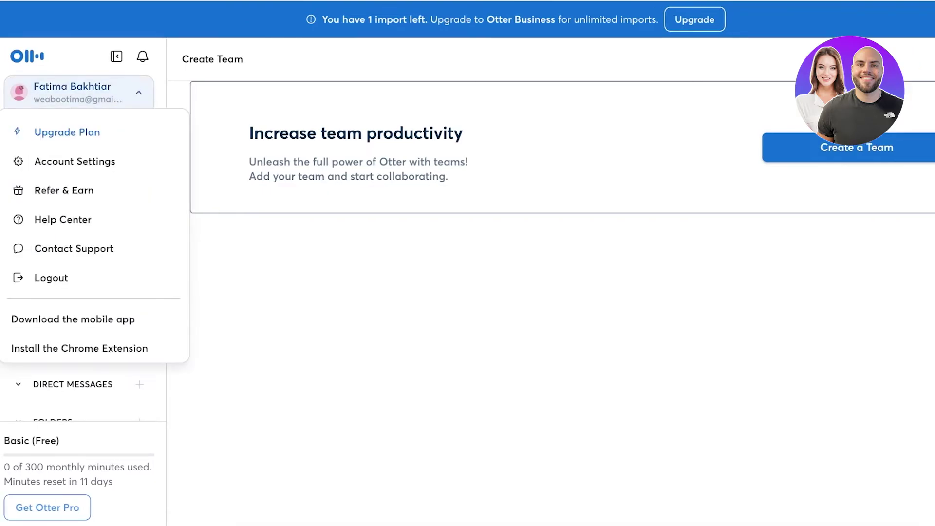
pyautogui.press('Escape')
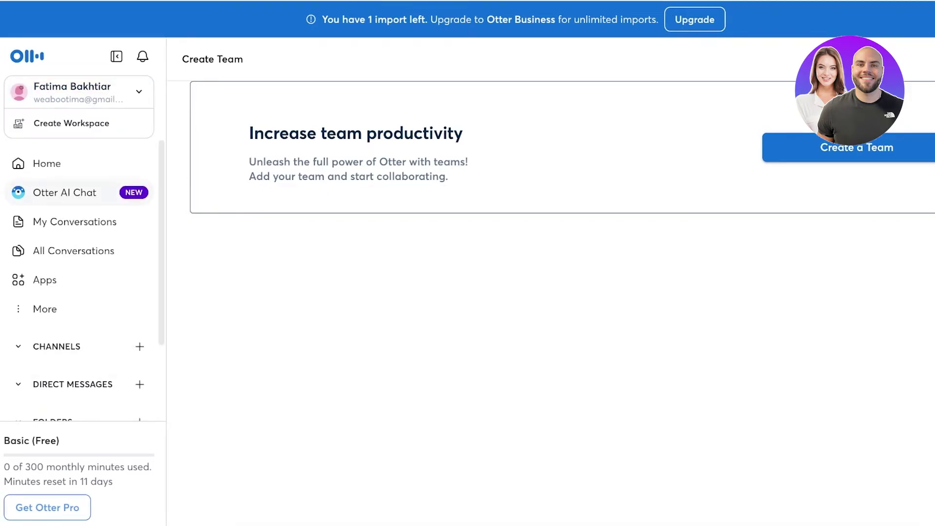
# - View the Channels, Direct Messages and Folders pages in turn
pyautogui.scroll(-2, 79, 286)
pyautogui.click(57, 246)
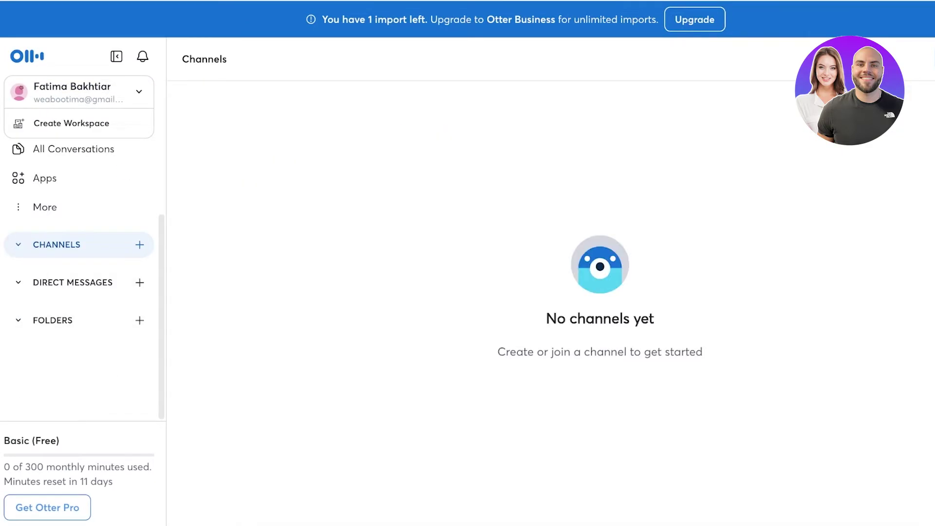
pyautogui.click(72, 283)
pyautogui.click(52, 320)
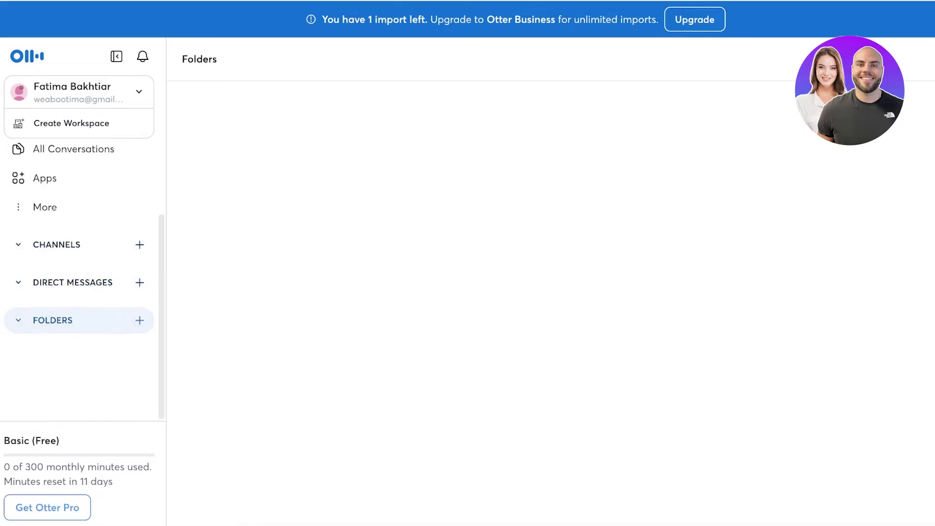
# - Collapse the Folders, Direct Messages and Channels sections, and show the additional navigation options
pyautogui.click(18, 321)
pyautogui.click(18, 283)
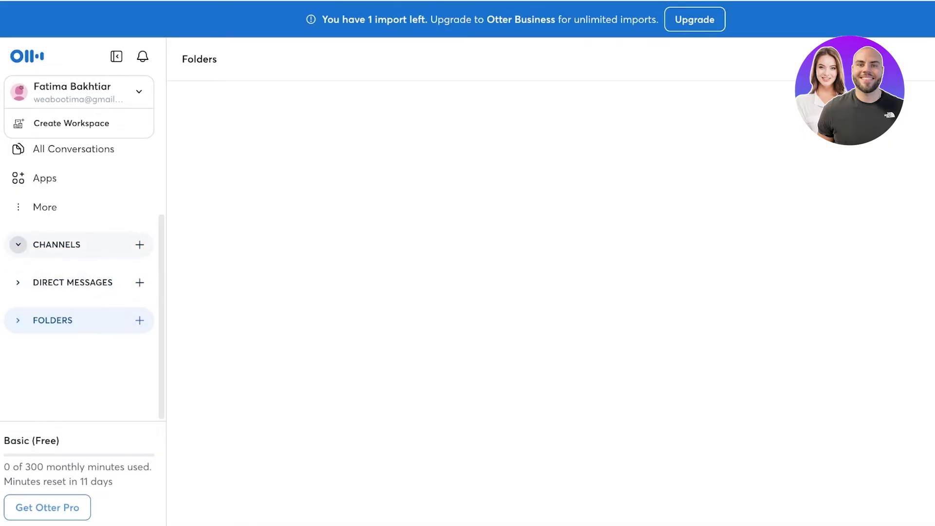
pyautogui.click(18, 245)
pyautogui.scroll(3, 57, 245)
pyautogui.click(44, 308)
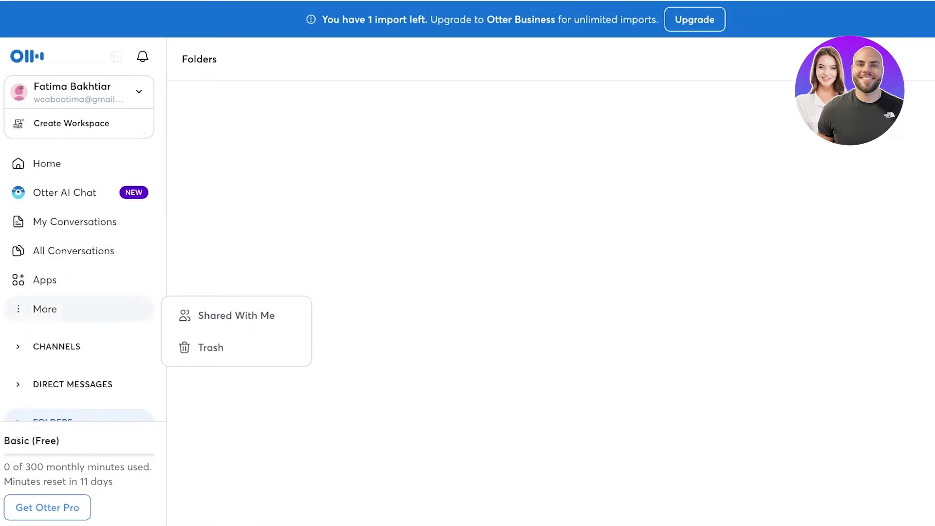
# - Select all five entries in All Conversations, including Ball, Faqir Aipee Road, Street 59 2 and both notes, and delete them
pyautogui.click(73, 251)
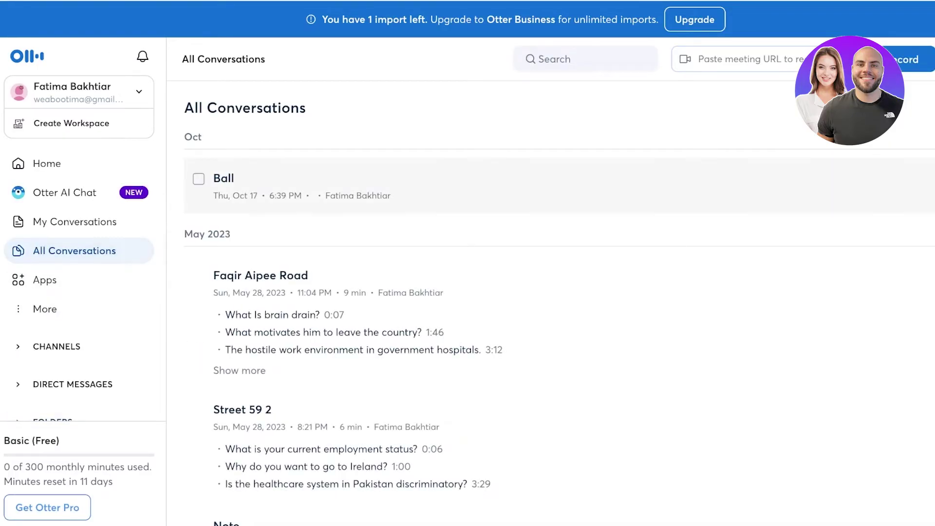
pyautogui.click(198, 178)
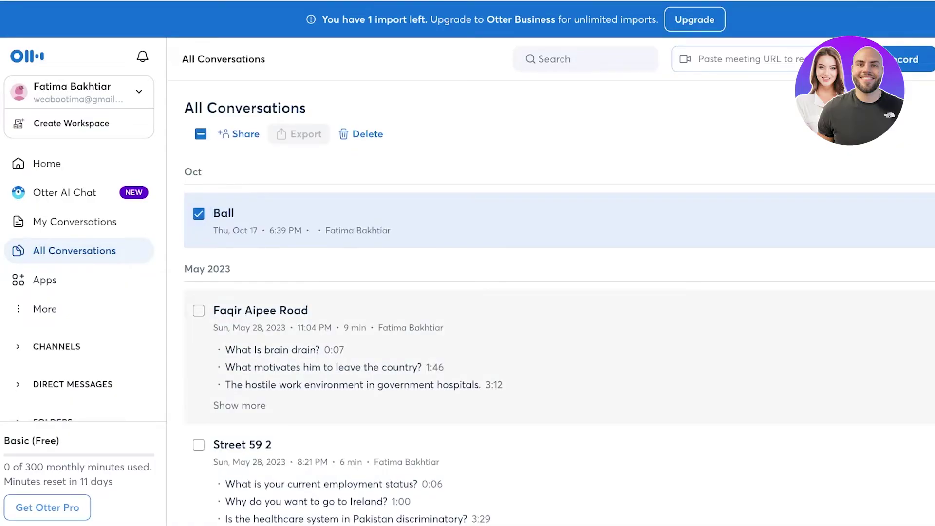
pyautogui.click(198, 311)
pyautogui.click(199, 445)
pyautogui.scroll(-4, 199, 444)
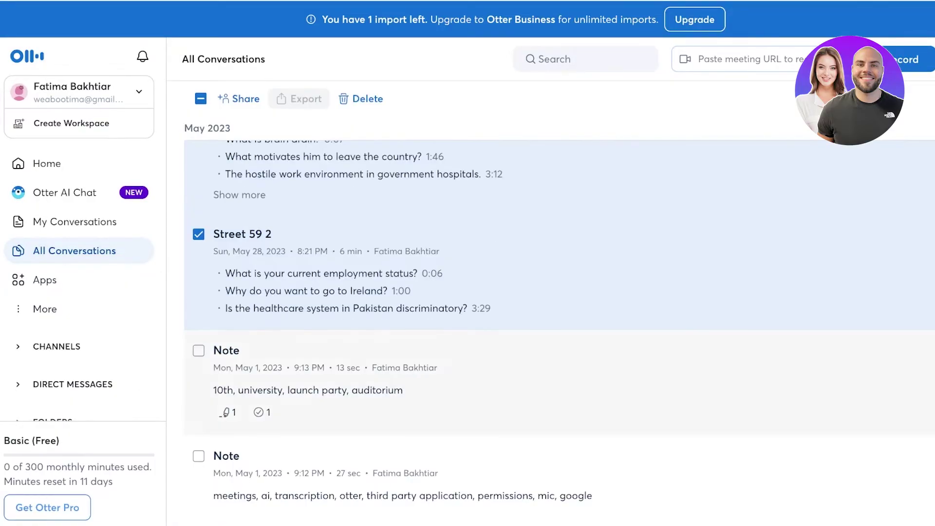
pyautogui.click(198, 351)
pyautogui.click(198, 456)
pyautogui.scroll(4, 199, 457)
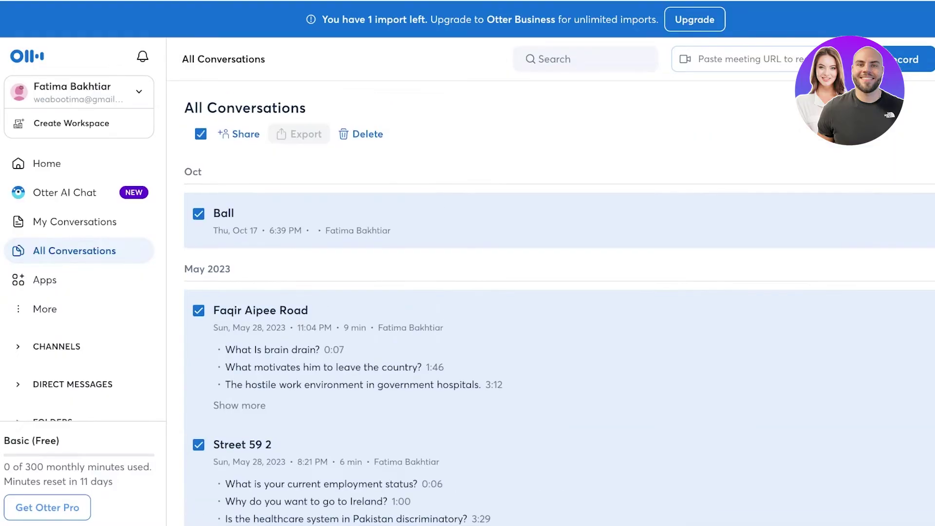
pyautogui.click(361, 134)
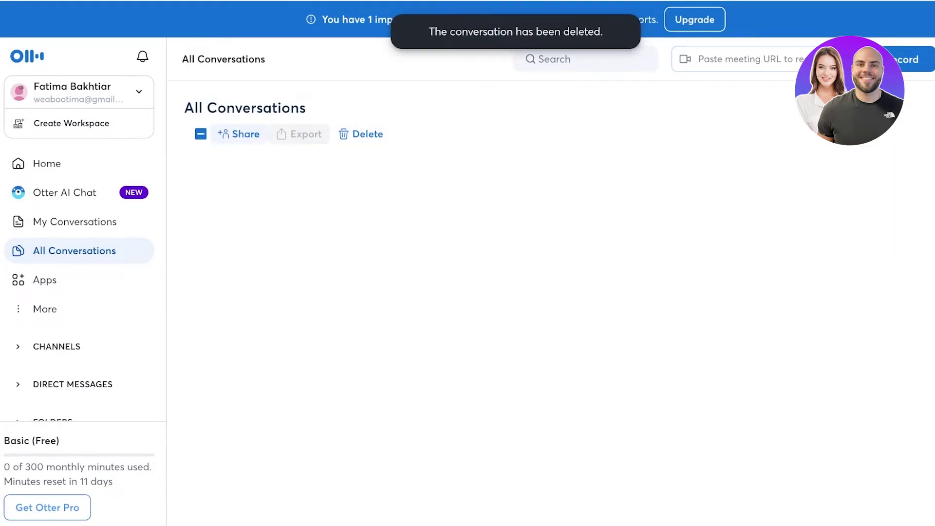
# - Check My Conversations and Otter AI Chat, and go back to the Home page
pyautogui.click(75, 222)
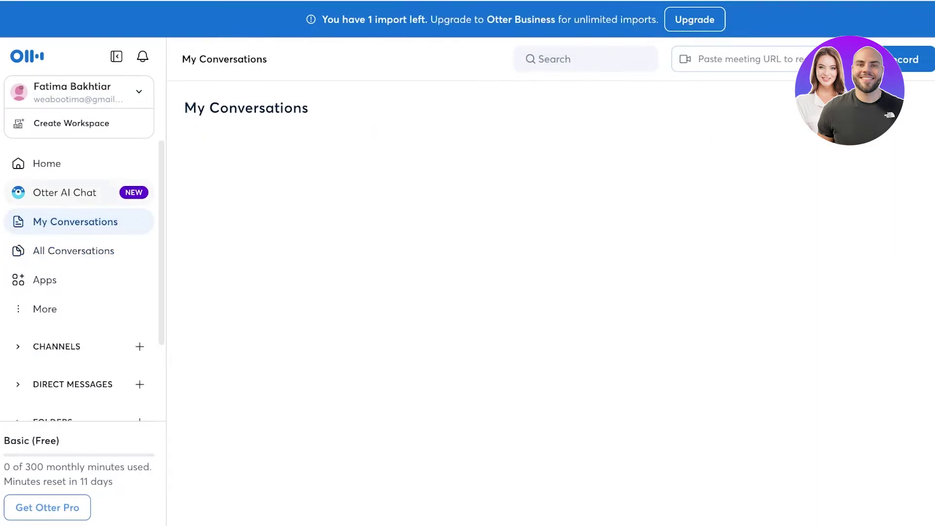
pyautogui.click(64, 193)
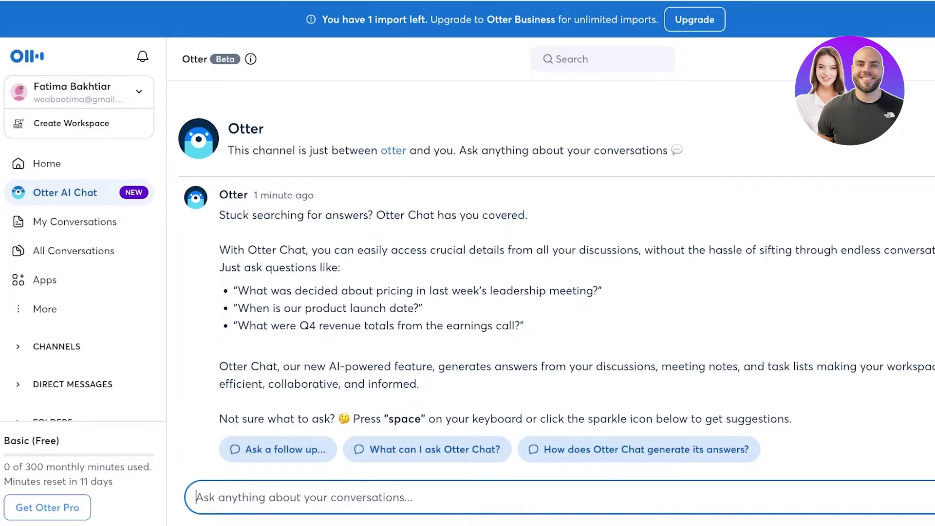
pyautogui.click(47, 164)
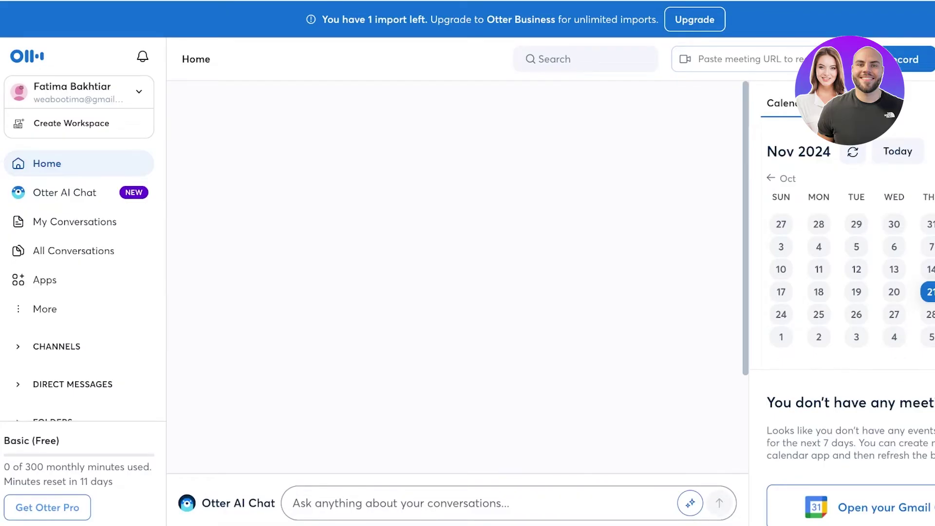
# - Ask Otter AI Chat the suggested question "What were the major decisions made during my meetings this morning?"
pyautogui.click(400, 503)
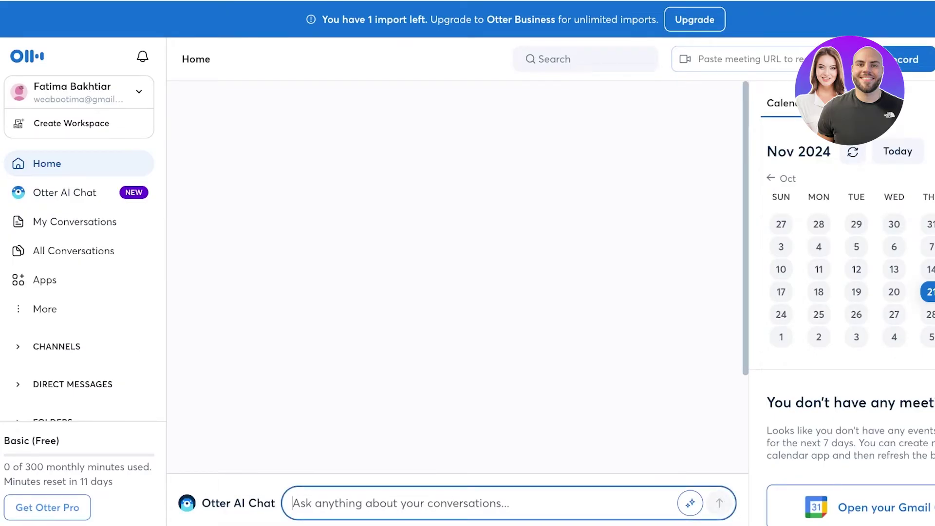
pyautogui.write('f')
pyautogui.press('BackSpace')
pyautogui.press('space')
pyautogui.press('Up')
pyautogui.press('Return')
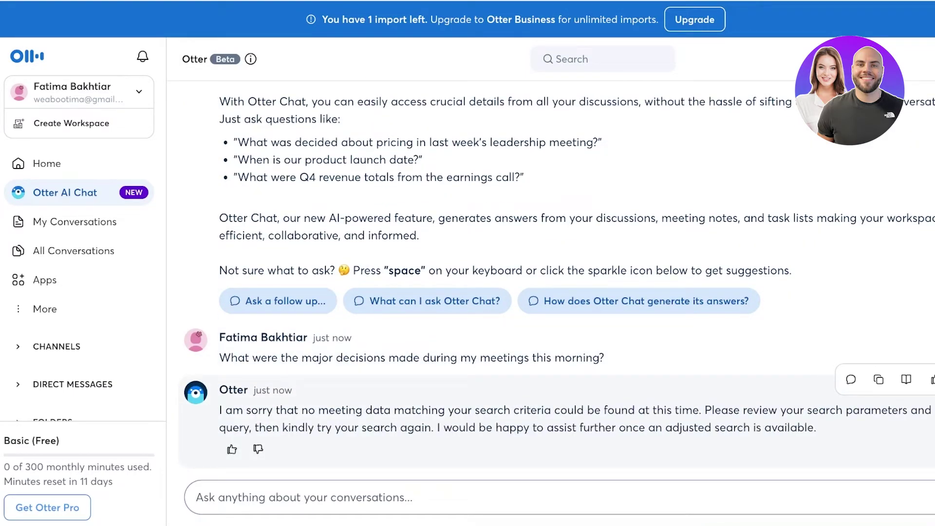
# - Create a channel named Finances from the Channels page without inviting anyone
pyautogui.click(46, 163)
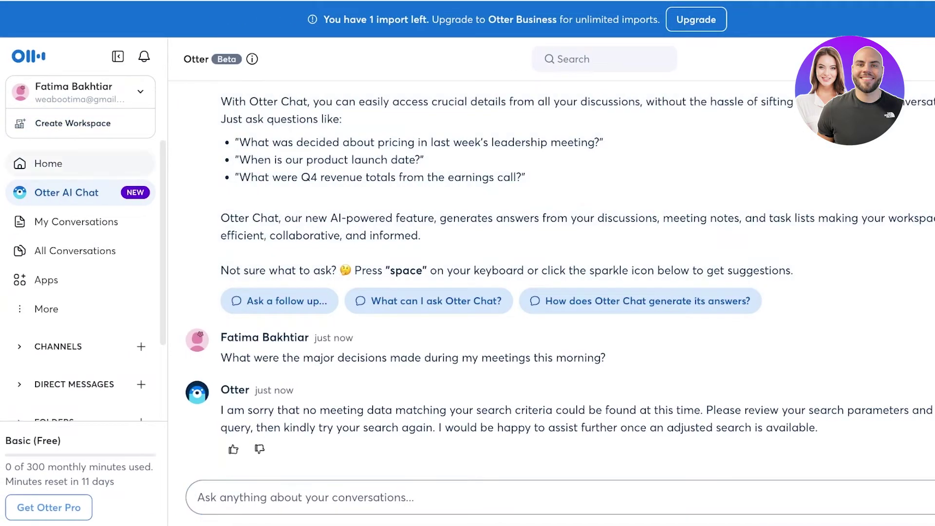
pyautogui.click(58, 346)
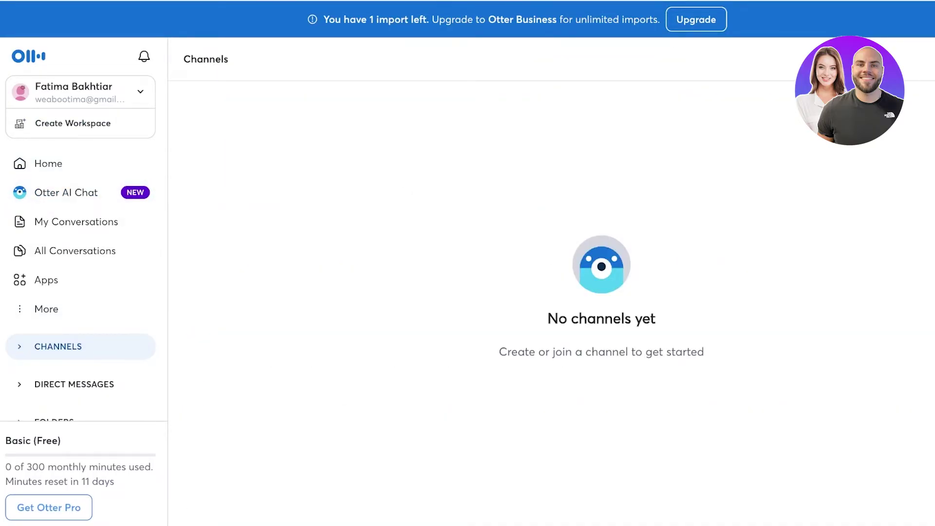
pyautogui.click(920, 59)
pyautogui.write('Financ')
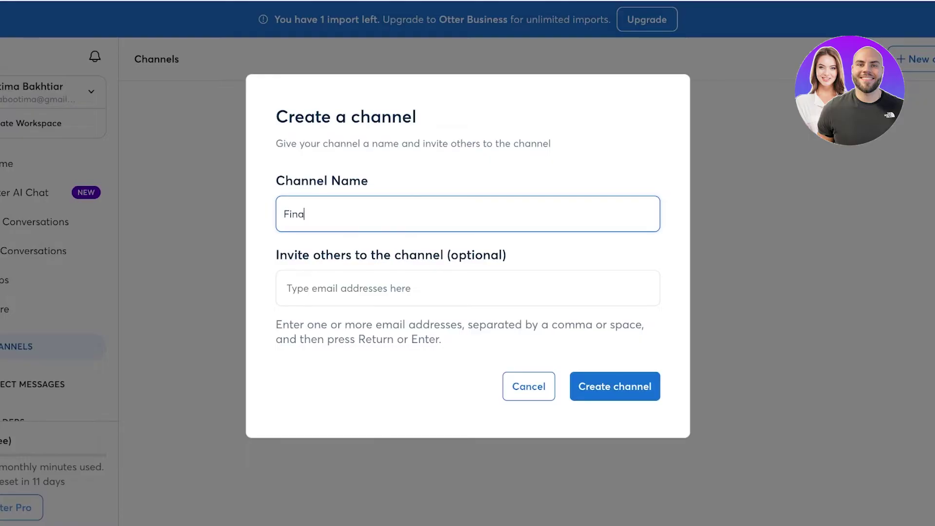
pyautogui.press('BackSpace')
pyautogui.press('BackSpace')
pyautogui.press('BackSpace')
pyautogui.write('ances')
pyautogui.click(621, 383)
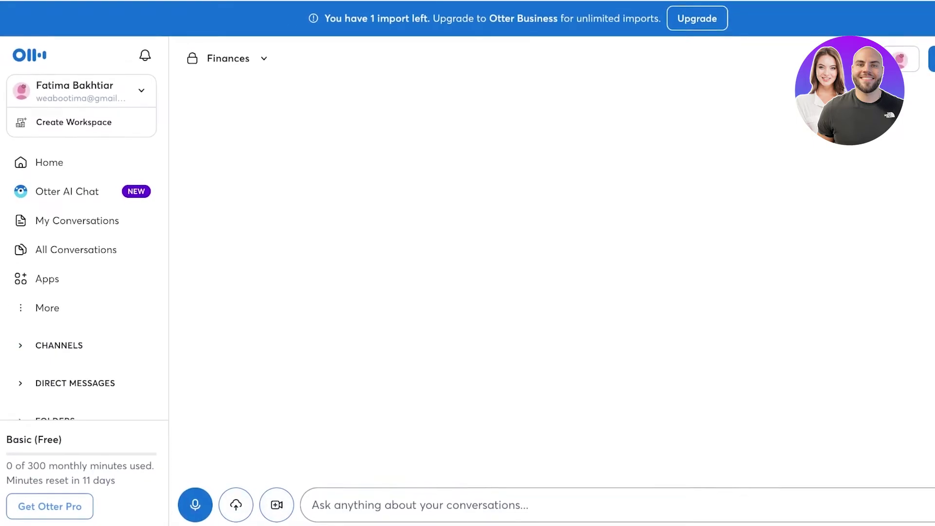
# - Create another channel named Side Hustle
pyautogui.scroll(-2, 81, 244)
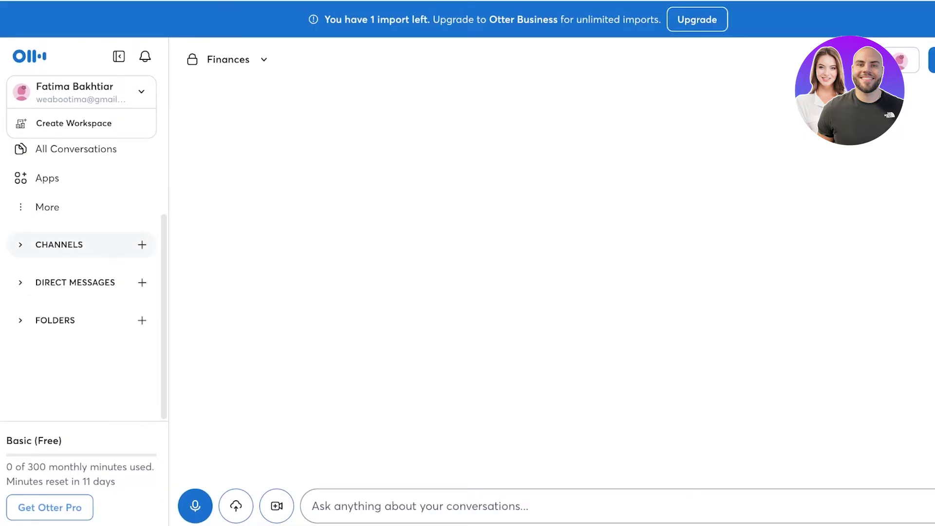
pyautogui.click(59, 246)
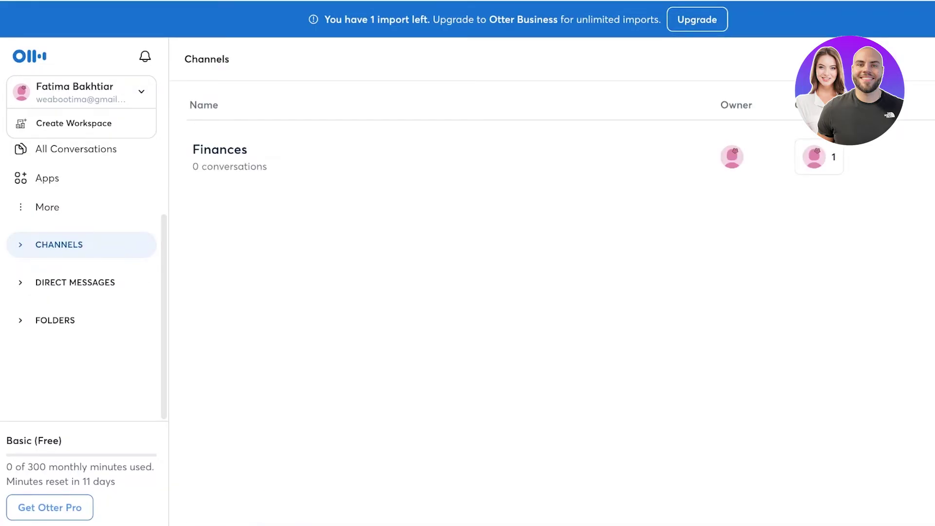
pyautogui.click(142, 245)
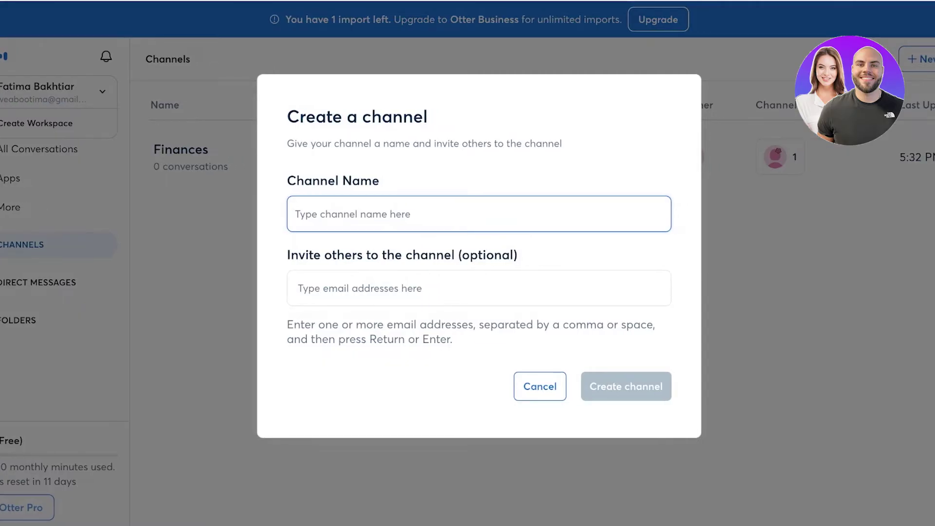
pyautogui.write('Side Hustle')
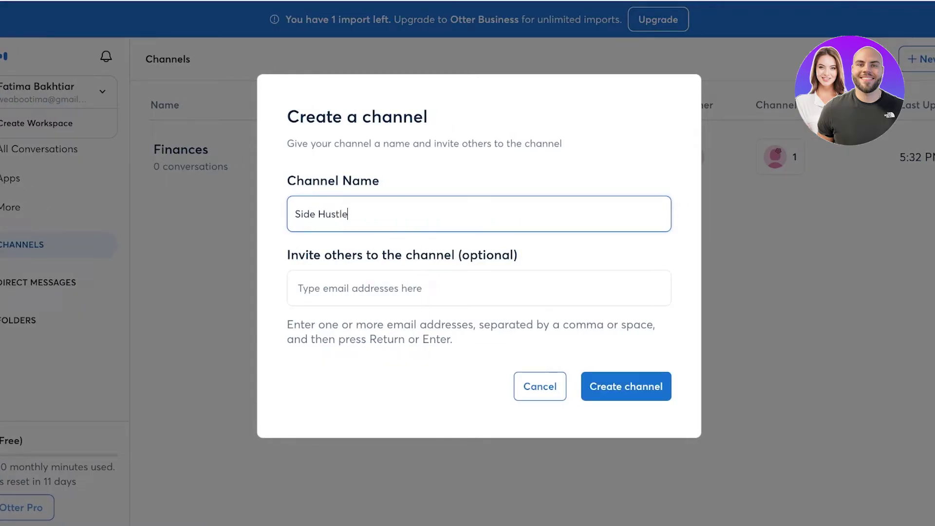
pyautogui.press('Return')
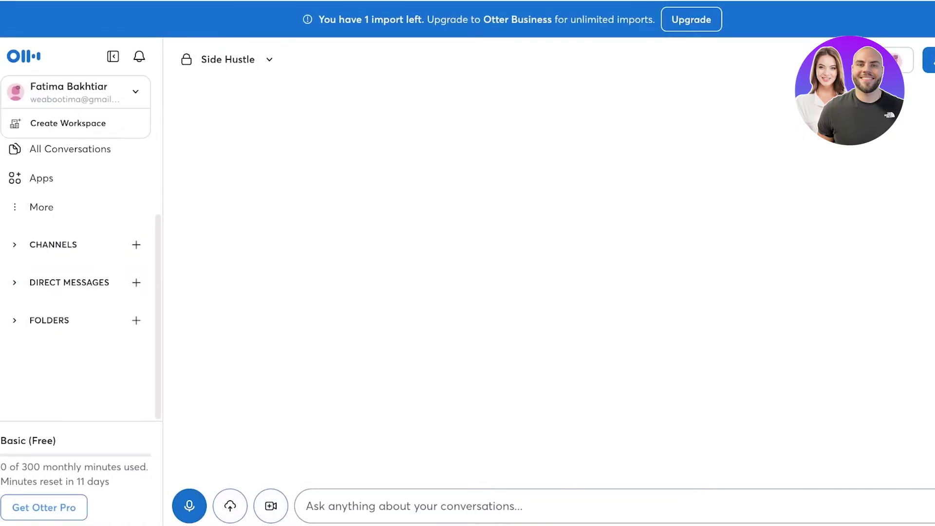
# - View the Folders page and look through the app integrations available in the account settings
pyautogui.click(49, 321)
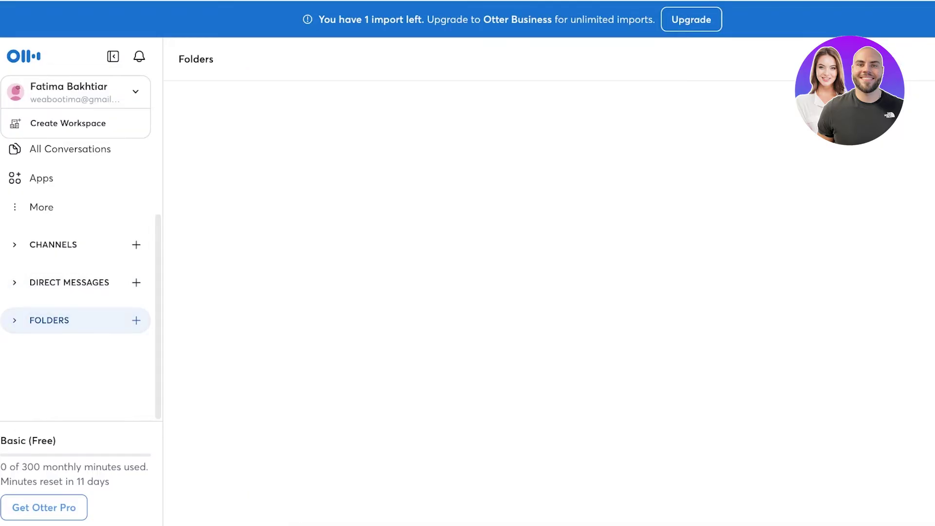
pyautogui.click(42, 178)
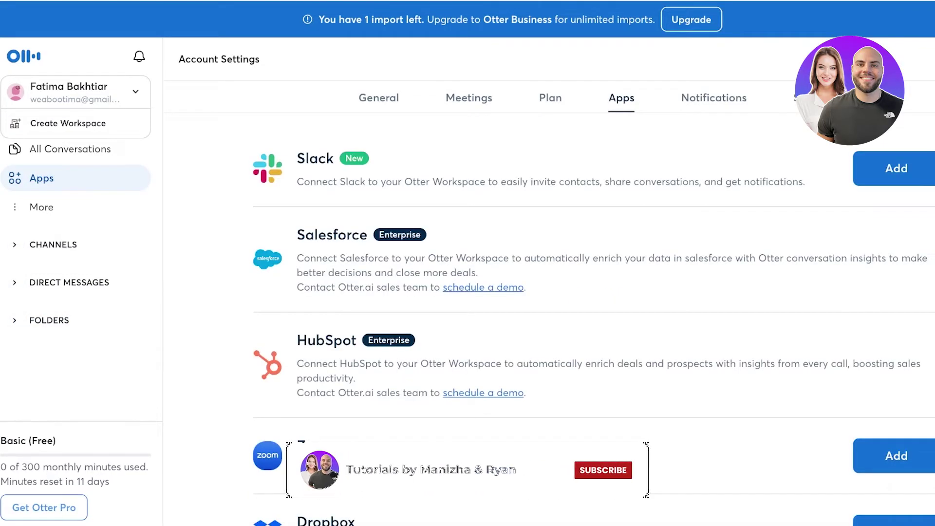
pyautogui.scroll(-2, 536, 292)
pyautogui.scroll(-1, 595, 321)
pyautogui.scroll(3, 595, 321)
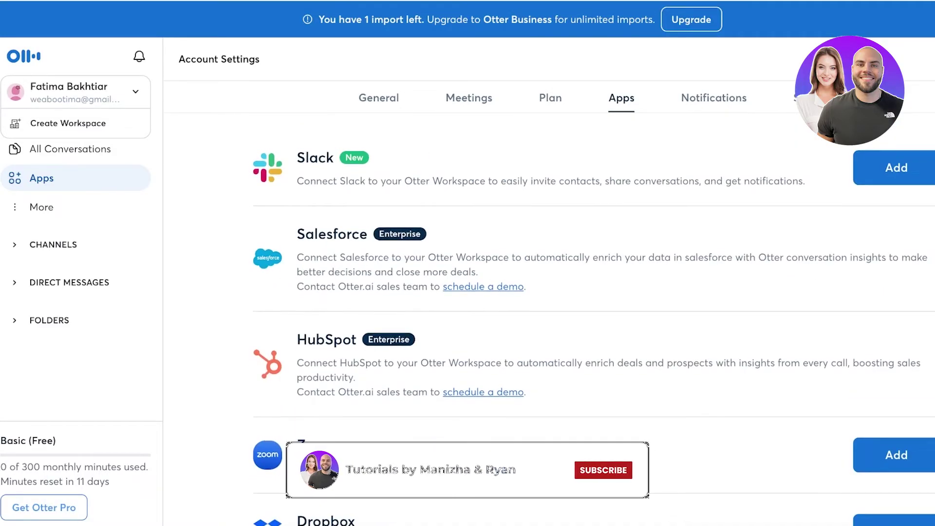
pyautogui.scroll(-1, 536, 293)
pyautogui.scroll(-2, 536, 292)
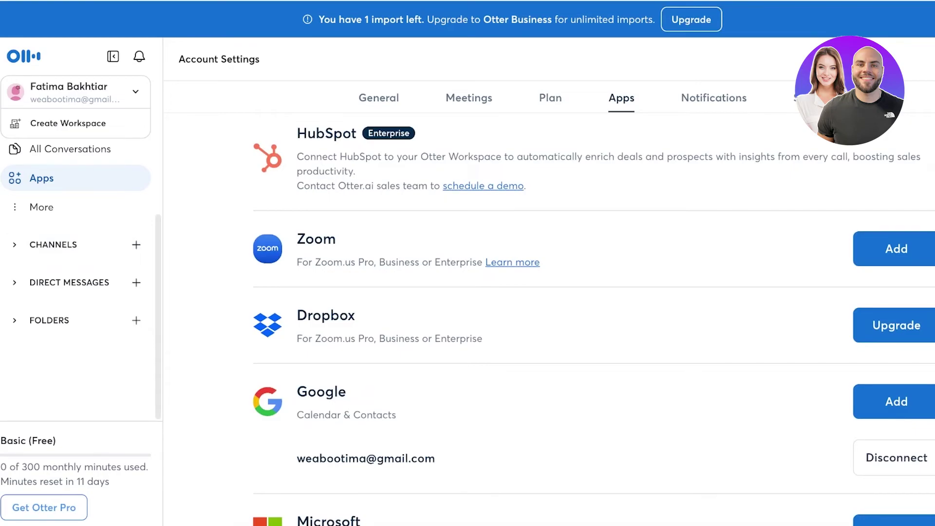
# - Open the Side Hustle channel, record a spoken conversation of about one minute in it, and stop the recording
pyautogui.scroll(2, 78, 243)
pyautogui.click(54, 346)
pyautogui.click(216, 147)
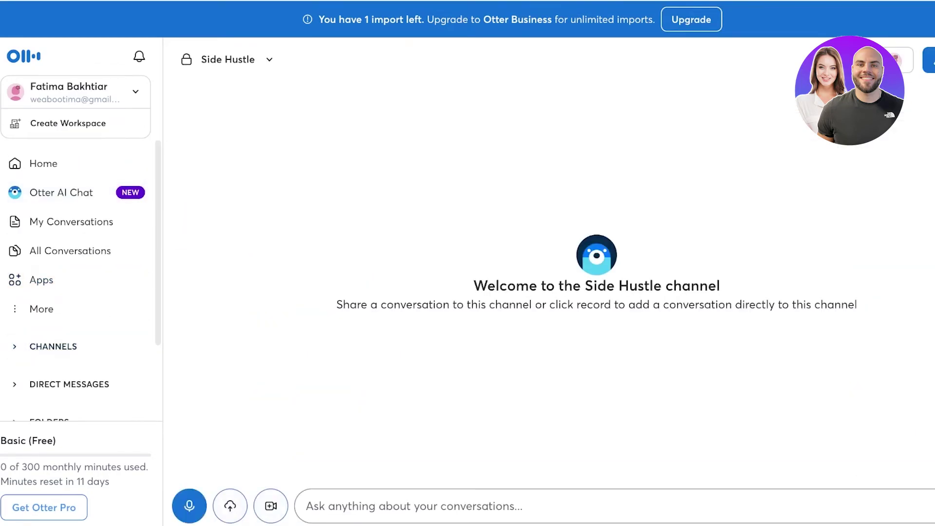
pyautogui.click(190, 506)
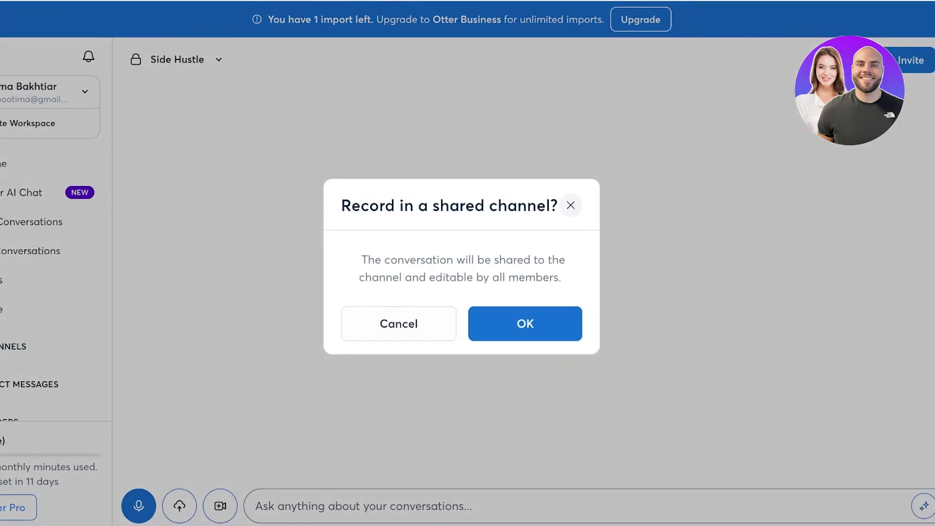
pyautogui.click(525, 324)
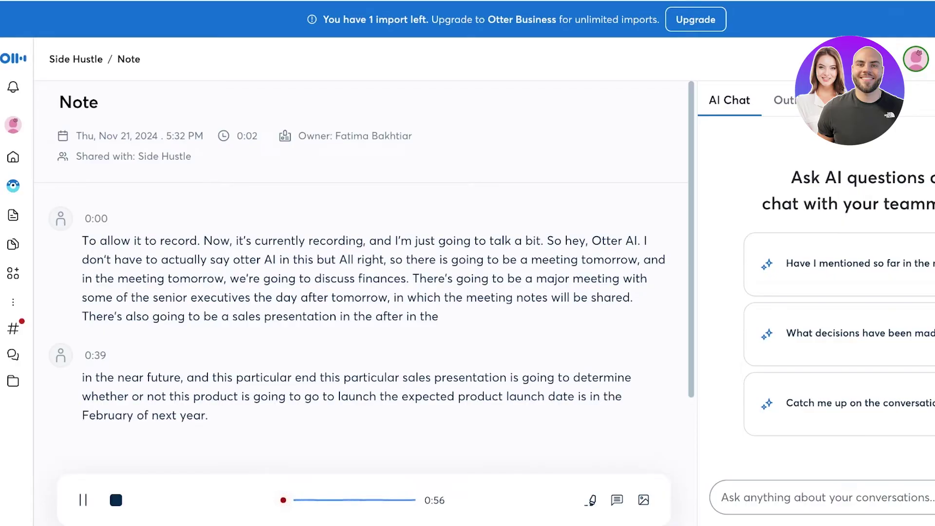
pyautogui.click(116, 500)
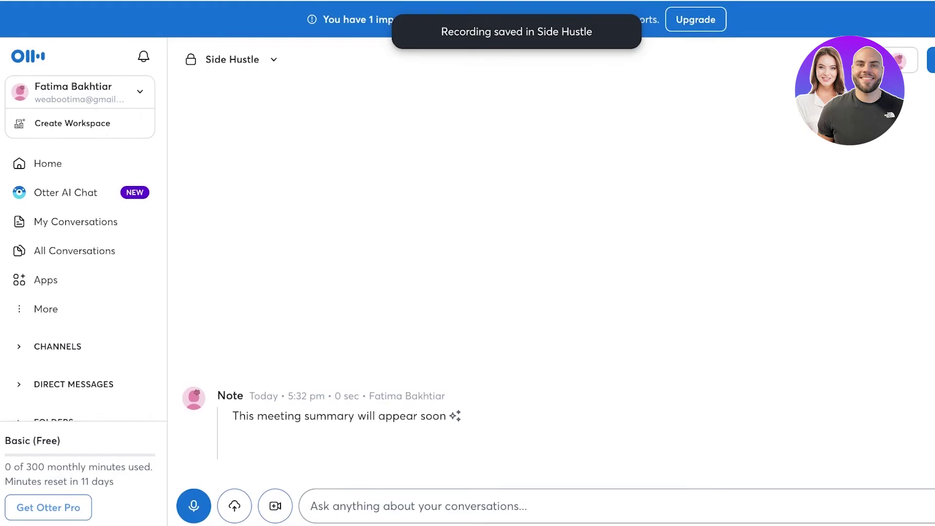
# - Open the recorded note in the Side Hustle channel and read through its transcript
pyautogui.click(339, 417)
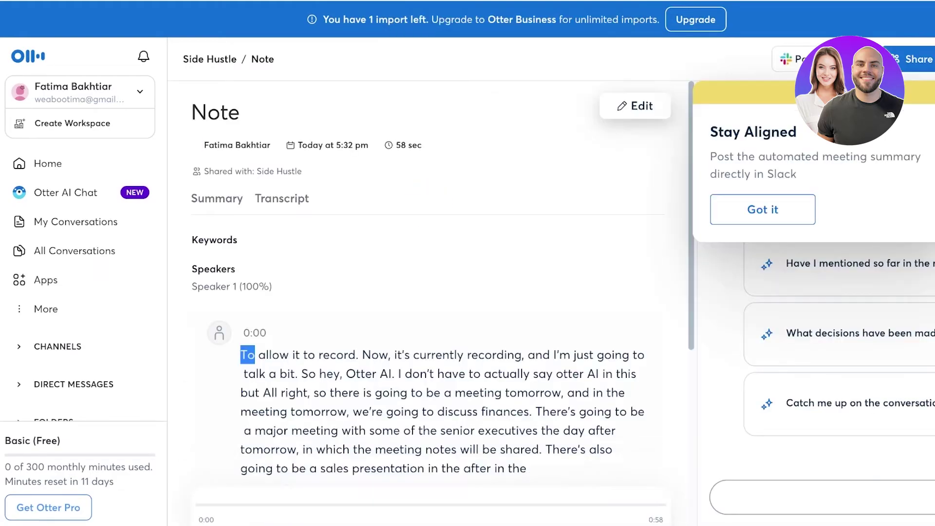
pyautogui.scroll(-5, 320, 413)
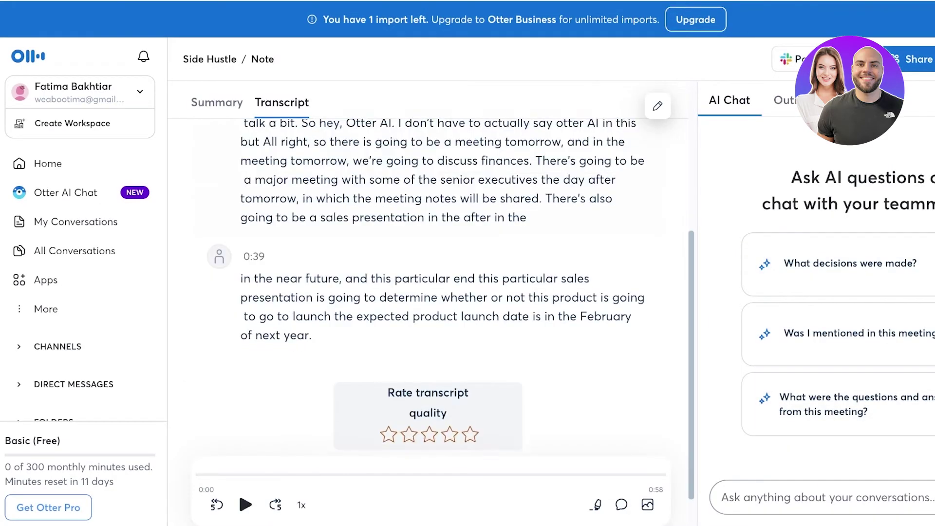
pyautogui.scroll(5, 320, 413)
pyautogui.scroll(-5, 319, 411)
pyautogui.scroll(5, 319, 412)
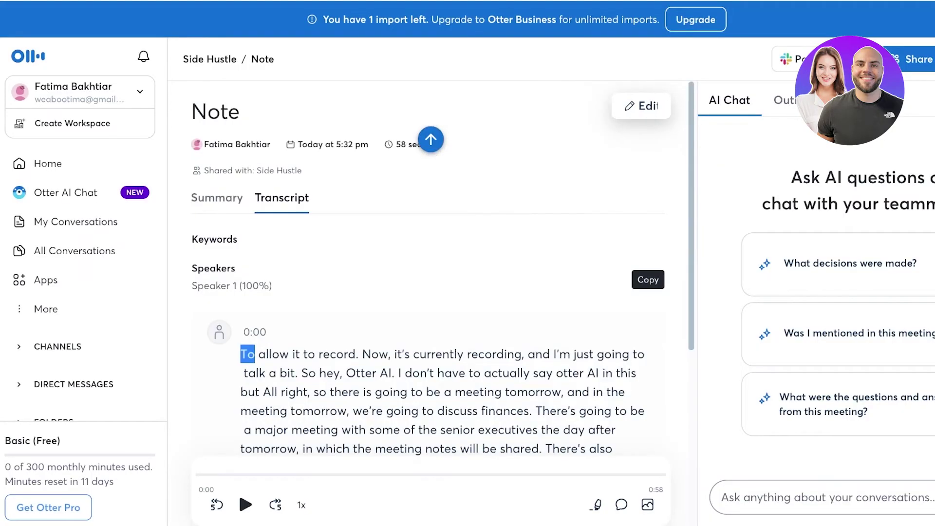
# - Check the note's summary with its action item and outline sections, and return to the transcript
pyautogui.click(217, 198)
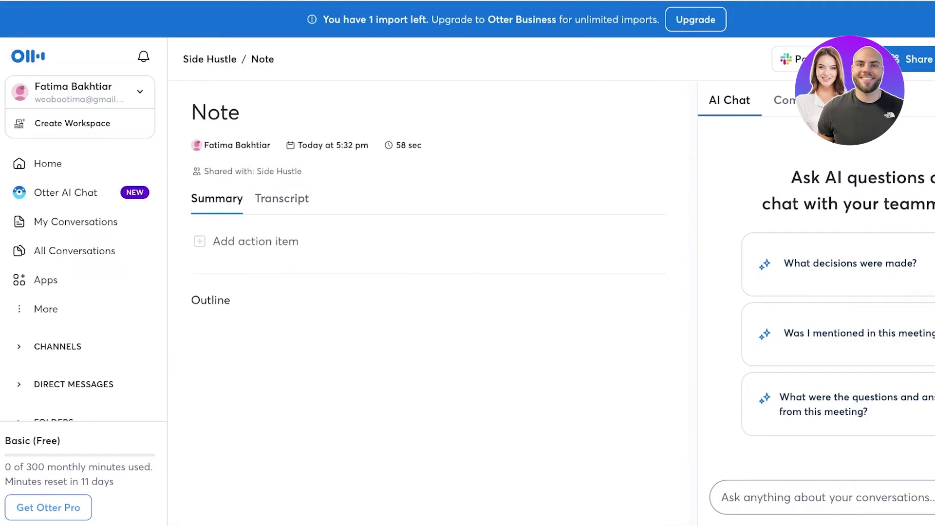
pyautogui.click(256, 241)
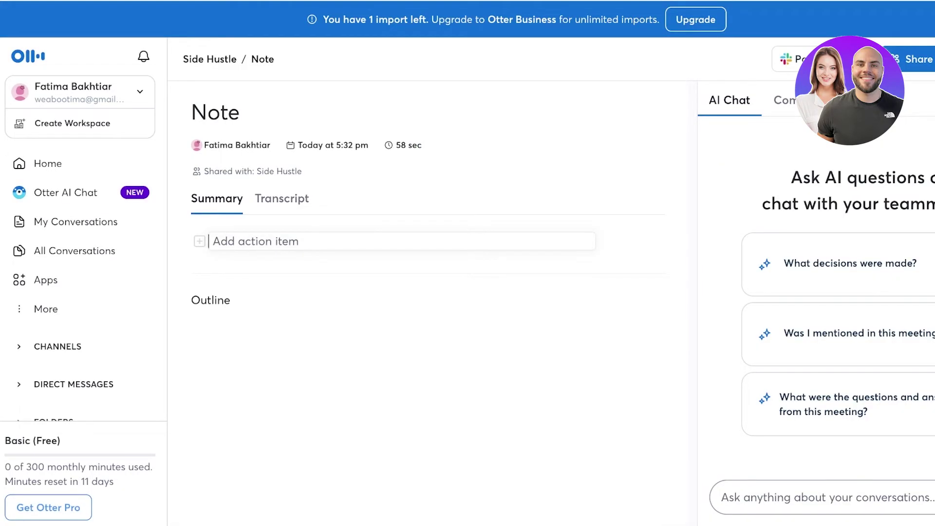
pyautogui.click(282, 199)
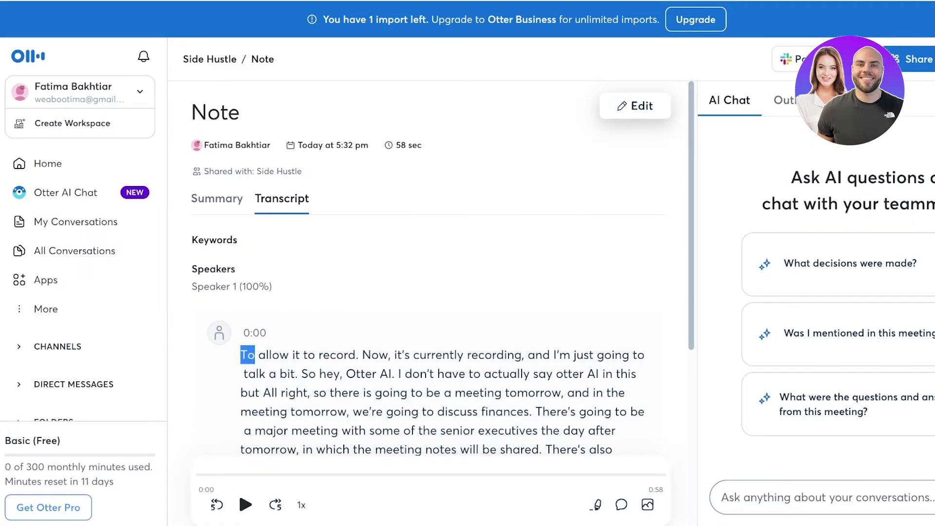
# - Go back to the Side Hustle channel and ask its chat "when is the expected product launch?"
pyautogui.click(210, 60)
pyautogui.click(418, 506)
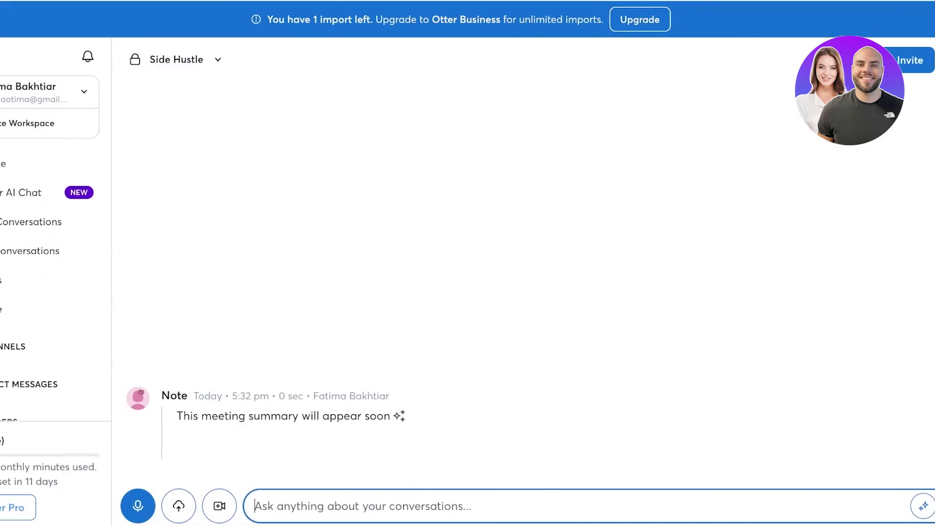
pyautogui.write('when ')
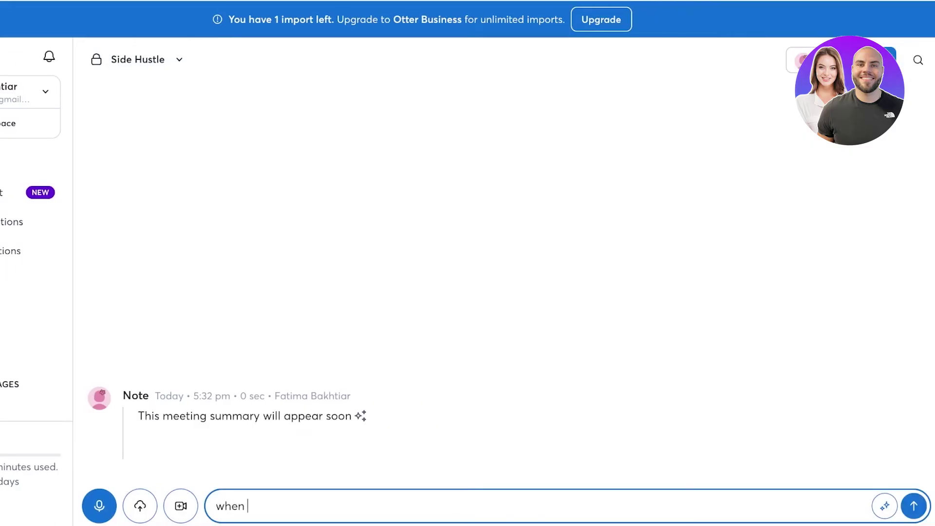
pyautogui.write('is the expected p')
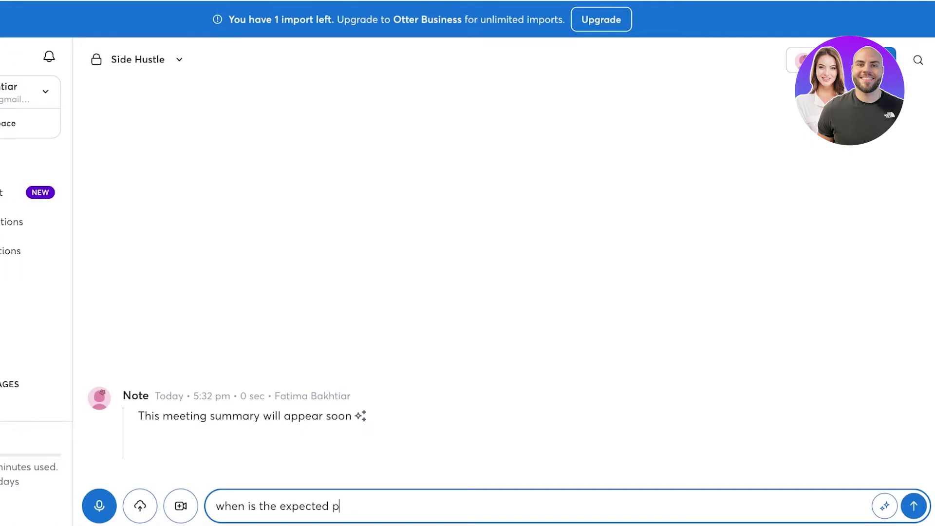
pyautogui.write('roduct launch?')
pyautogui.press('Return')
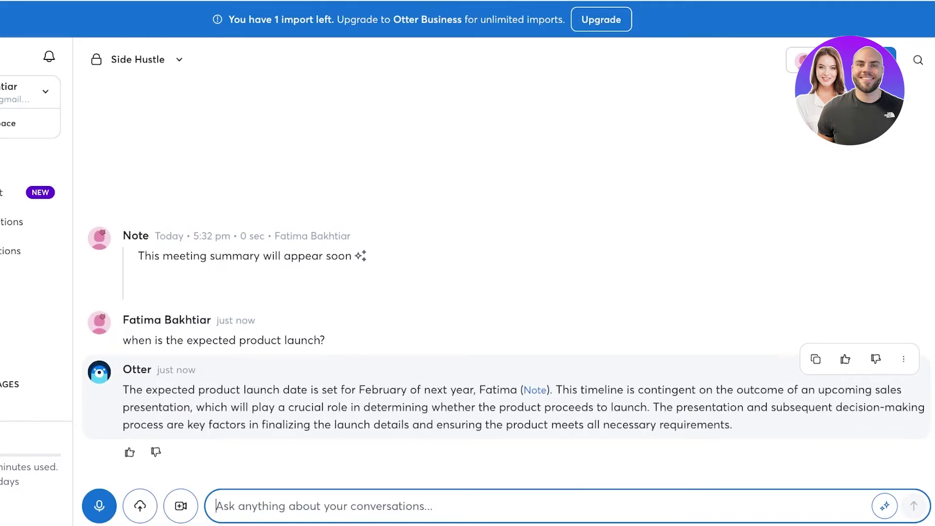
# - Examine Otter's answer to the product launch question, highlighting its passages one after another
pyautogui.moveTo(392, 408); pyautogui.dragTo(598, 391)
pyautogui.moveTo(371, 389); pyautogui.dragTo(463, 390)
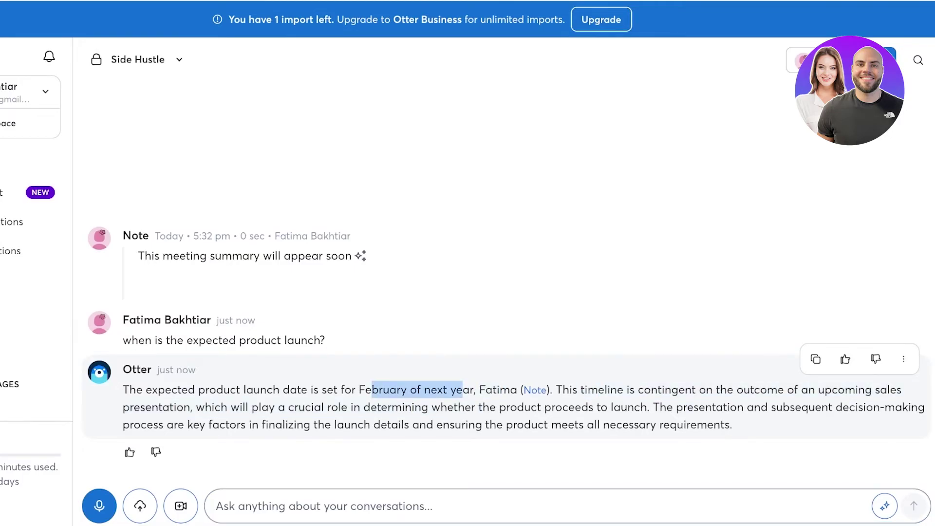
pyautogui.moveTo(598, 390); pyautogui.dragTo(924, 407)
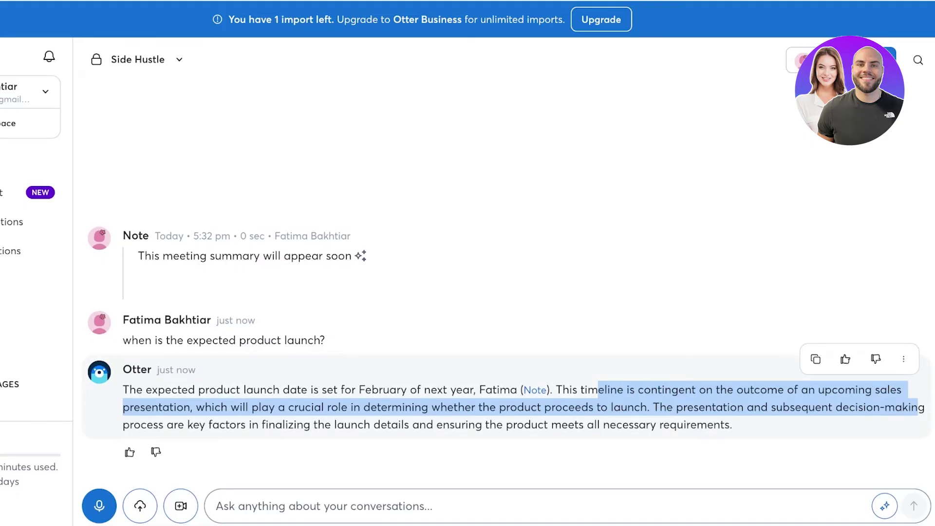
pyautogui.click(919, 408)
pyautogui.moveTo(443, 425); pyautogui.dragTo(734, 425)
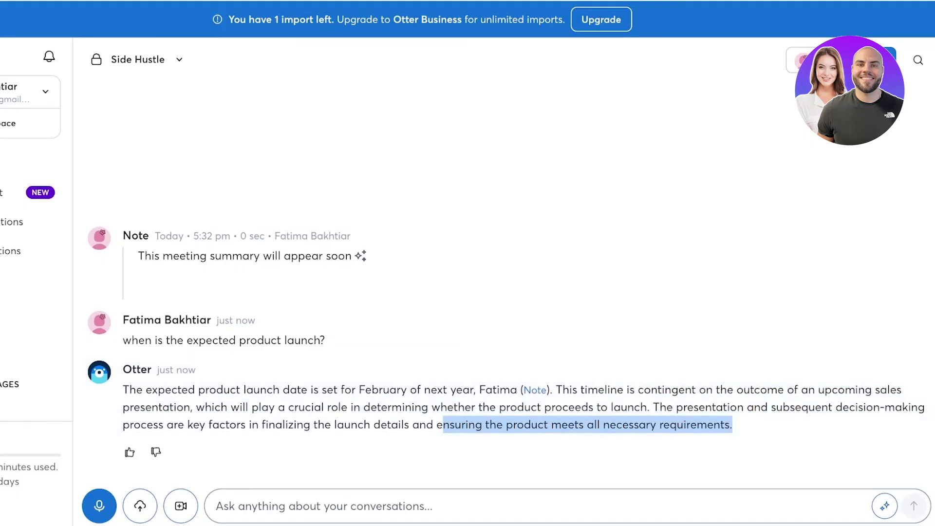
pyautogui.click(734, 425)
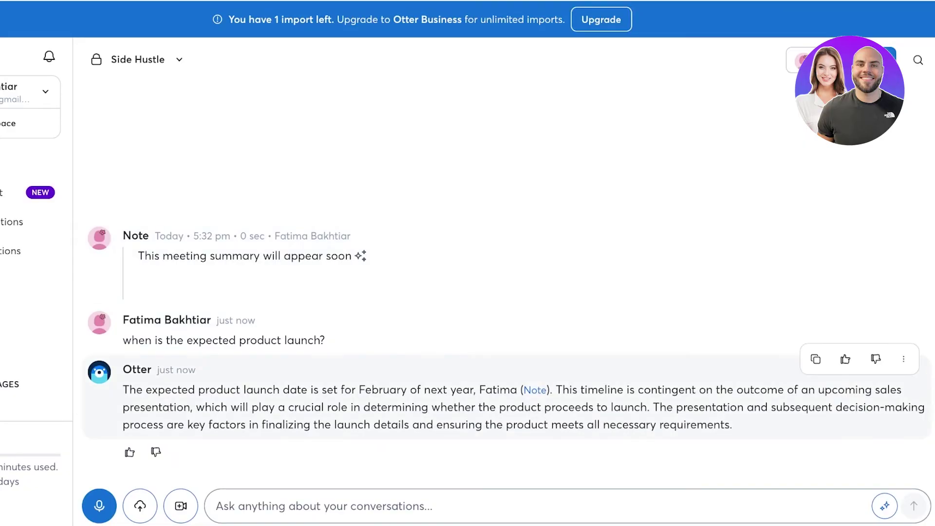
pyautogui.click(324, 506)
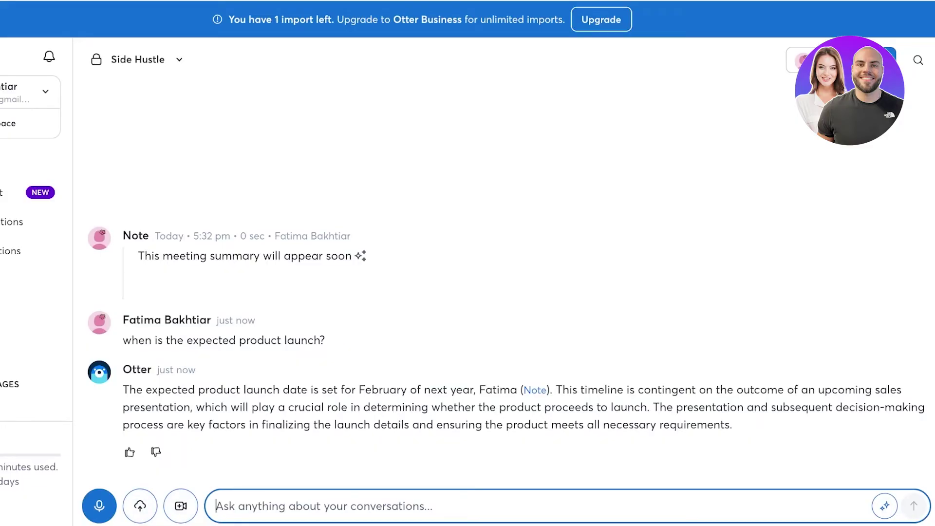
pyautogui.moveTo(487, 414)
pyautogui.moveTo(487, 263)
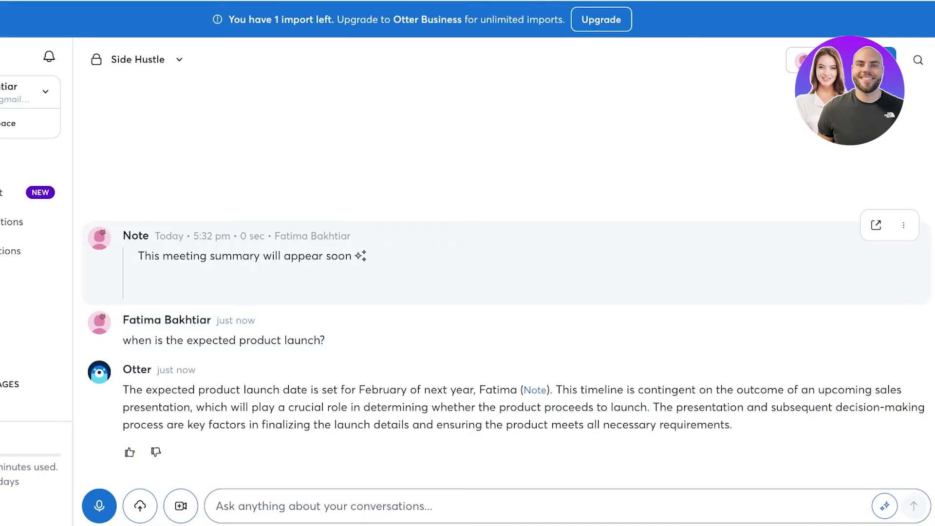
# - Reopen the recorded note from the Side Hustle channel, look over its transcript and outline, and return to its AI chat
pyautogui.click(487, 263)
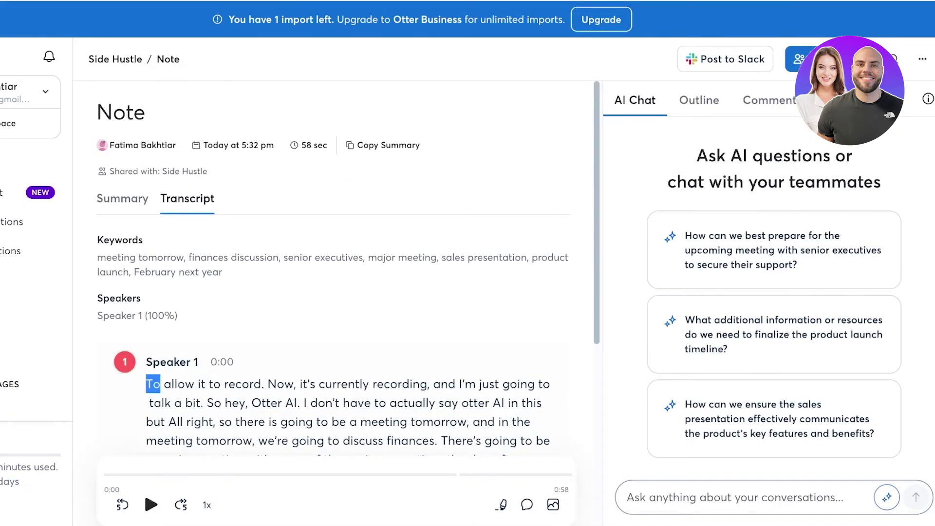
pyautogui.scroll(-3, 336, 292)
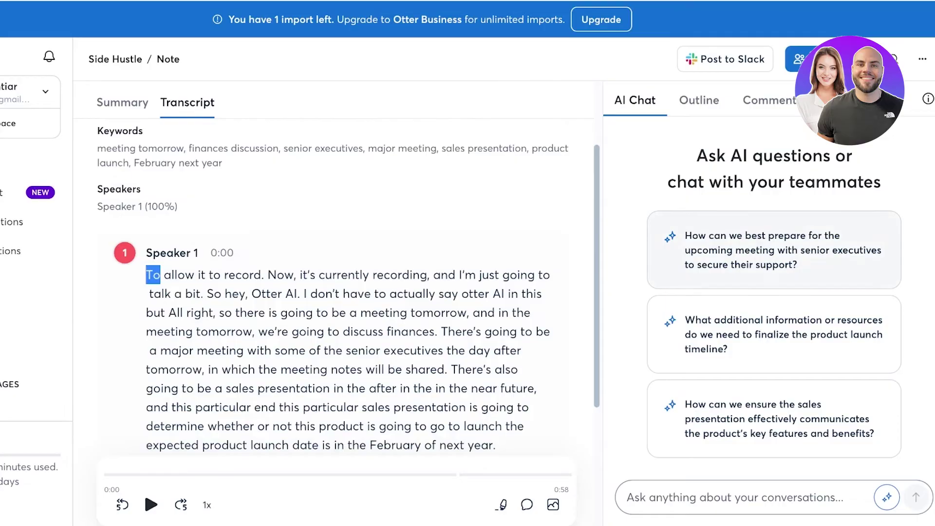
pyautogui.click(699, 101)
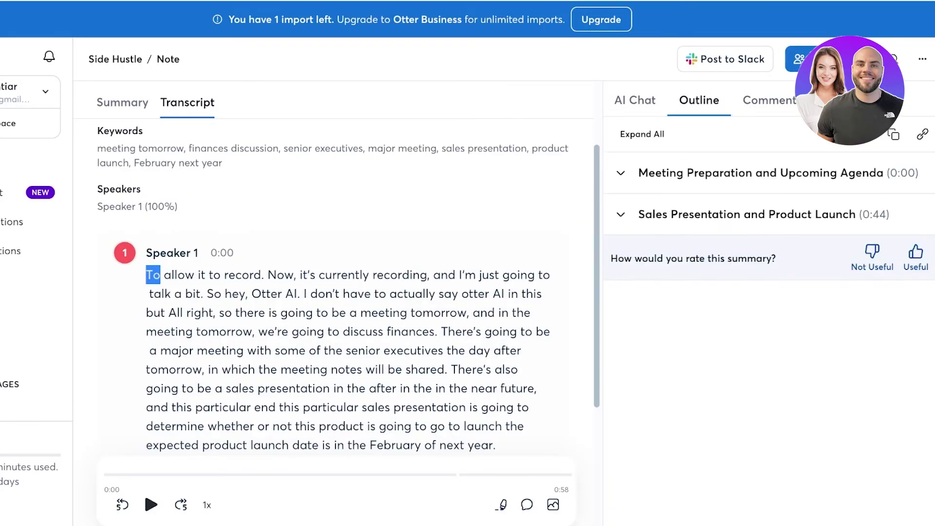
pyautogui.click(635, 101)
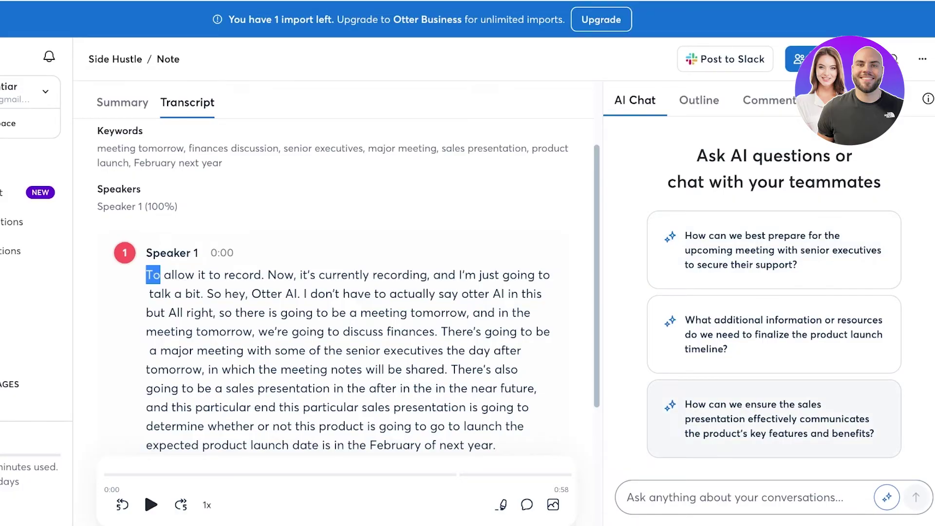
# - Ask the suggested question on how the sales presentation can effectively communicate the product's key features and benefits, and read the answer
pyautogui.click(775, 419)
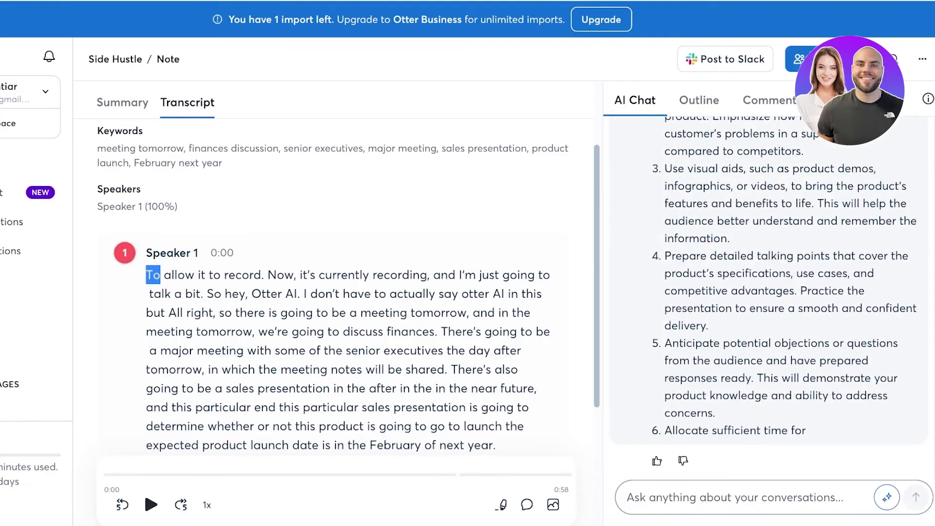
pyautogui.scroll(8, 770, 190)
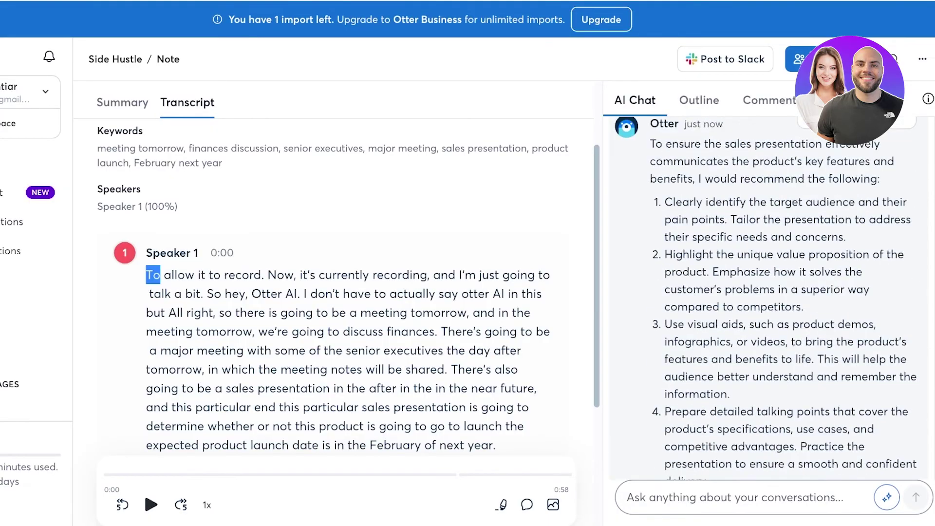
pyautogui.scroll(-8, 770, 190)
pyautogui.scroll(9, 770, 190)
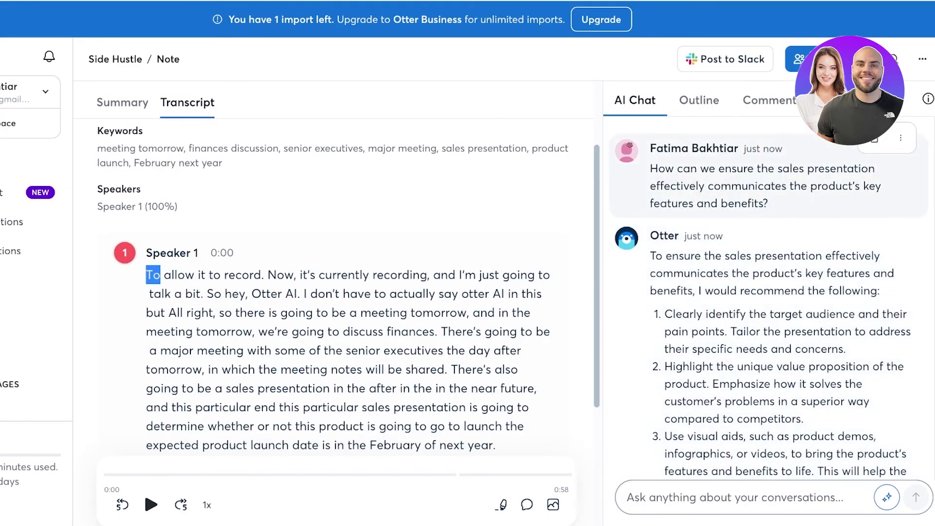
# - Ask the suggested question about critical milestones and dependencies for the product launch timeline, and briefly play the transcript's senior executives passage
pyautogui.click(736, 497)
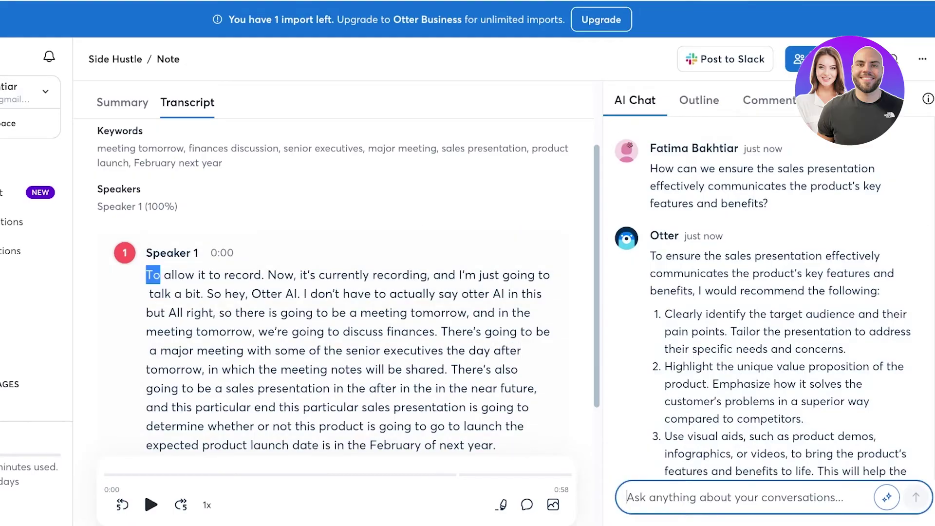
pyautogui.click(887, 498)
pyautogui.scroll(-2, 769, 395)
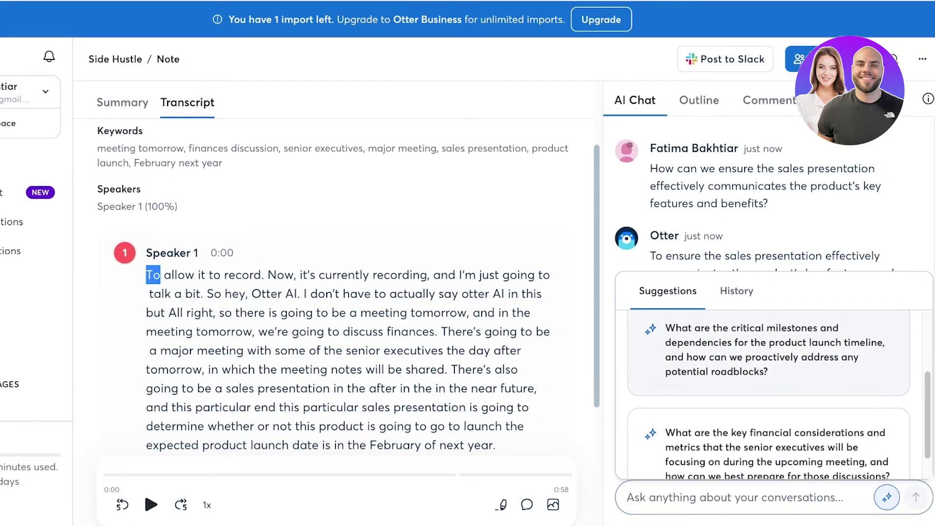
pyautogui.click(768, 354)
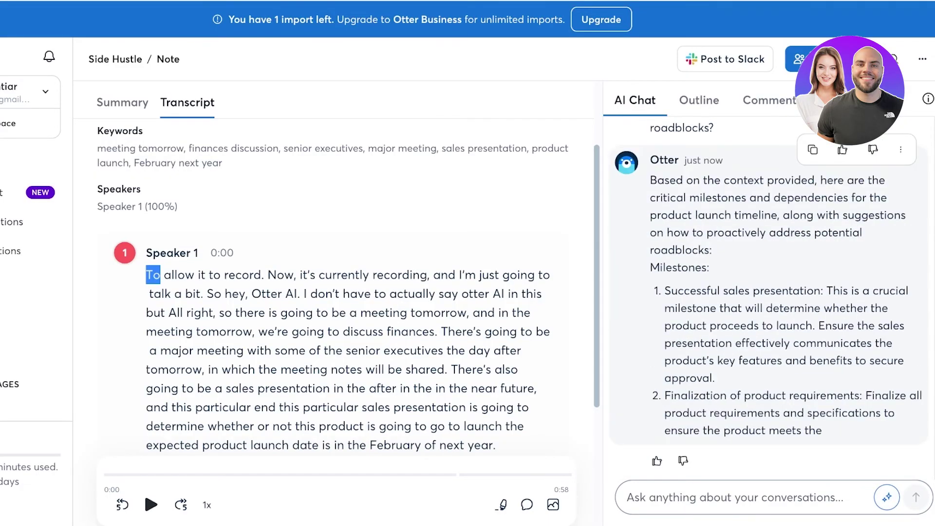
pyautogui.click(480, 351)
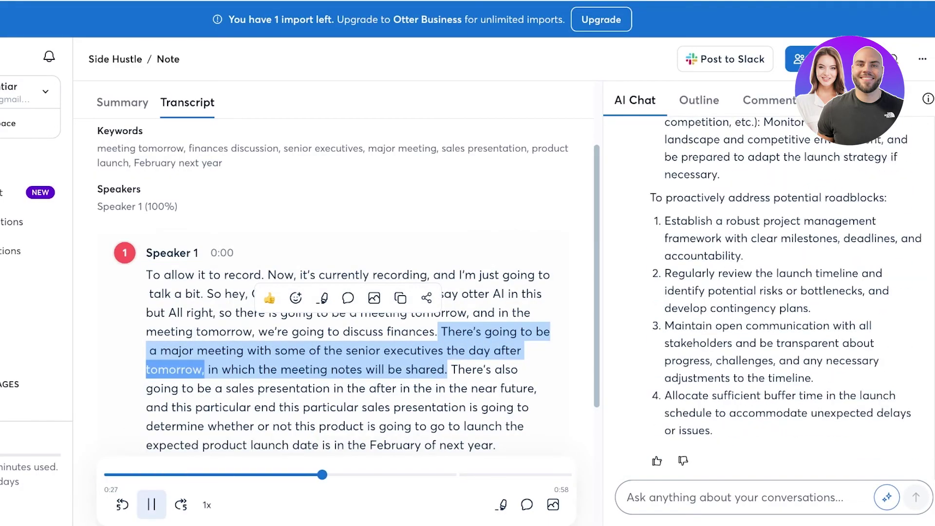
pyautogui.click(152, 505)
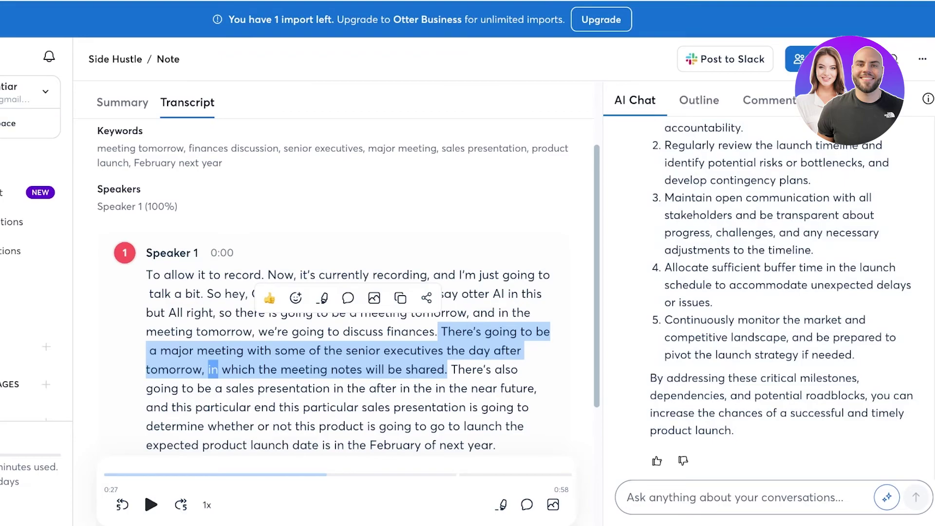
# - Read through the note's summary, including its overview, action items and outline sections
pyautogui.click(122, 102)
pyautogui.scroll(2, 302, 271)
pyautogui.scroll(-2, 302, 271)
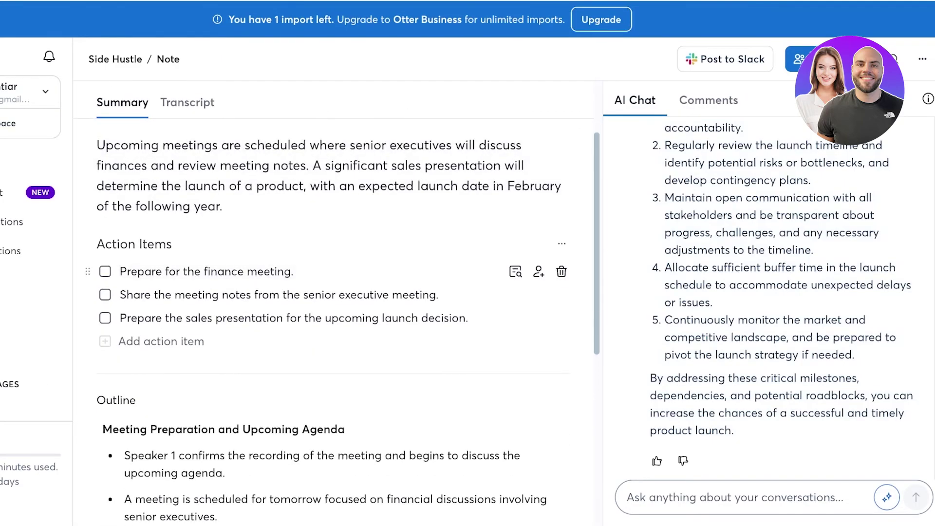
pyautogui.scroll(1, 333, 178)
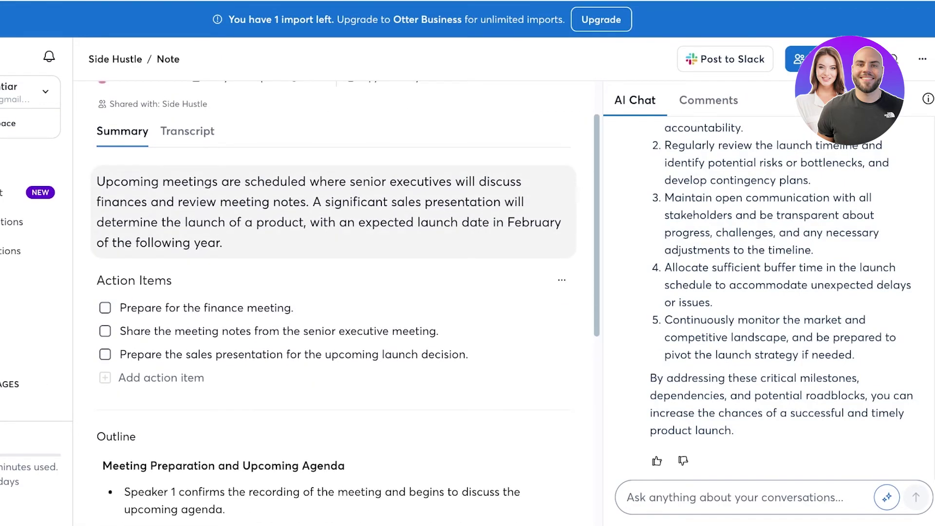
pyautogui.scroll(-5, 334, 244)
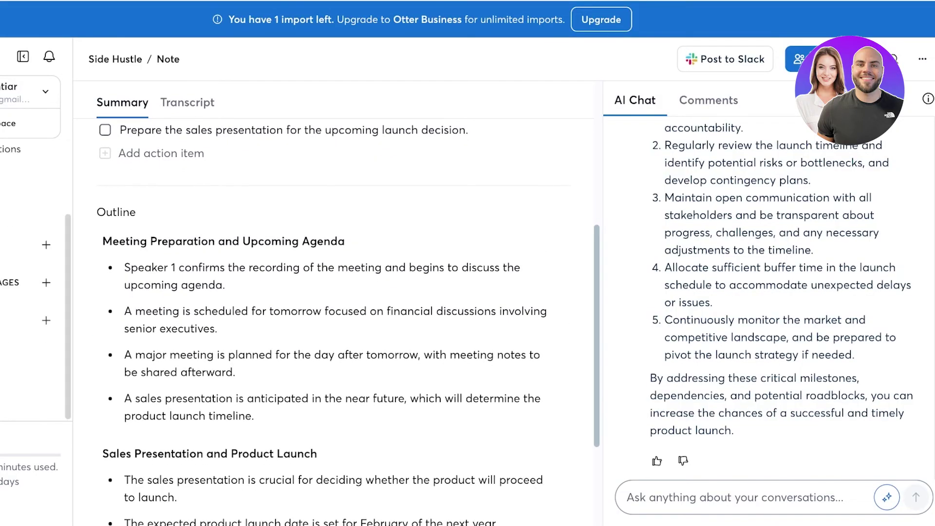
pyautogui.scroll(-4, 333, 292)
pyautogui.scroll(1, 333, 292)
pyautogui.scroll(8, 333, 385)
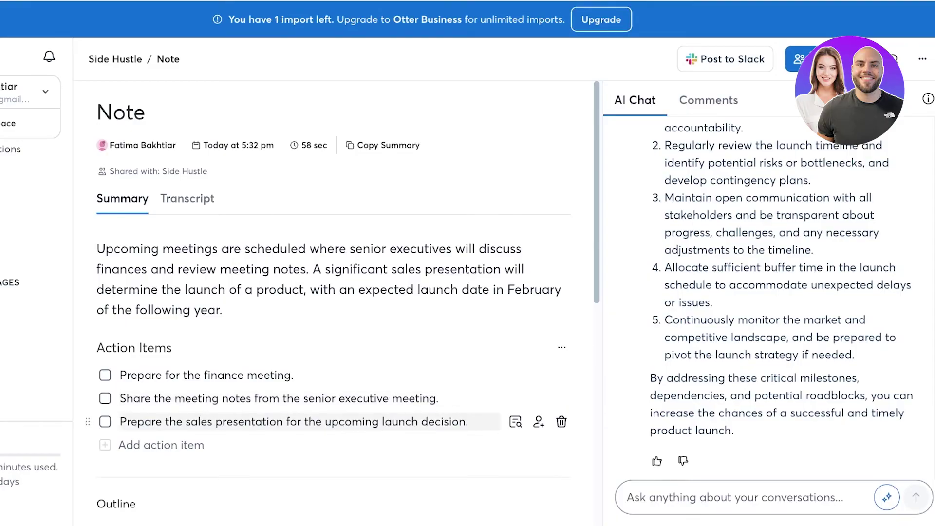
# - Try to assign the action item "Prepare the sales presentation for the upcoming launch decision." to the account owner
pyautogui.moveTo(162, 422); pyautogui.dragTo(352, 422)
pyautogui.click(352, 422)
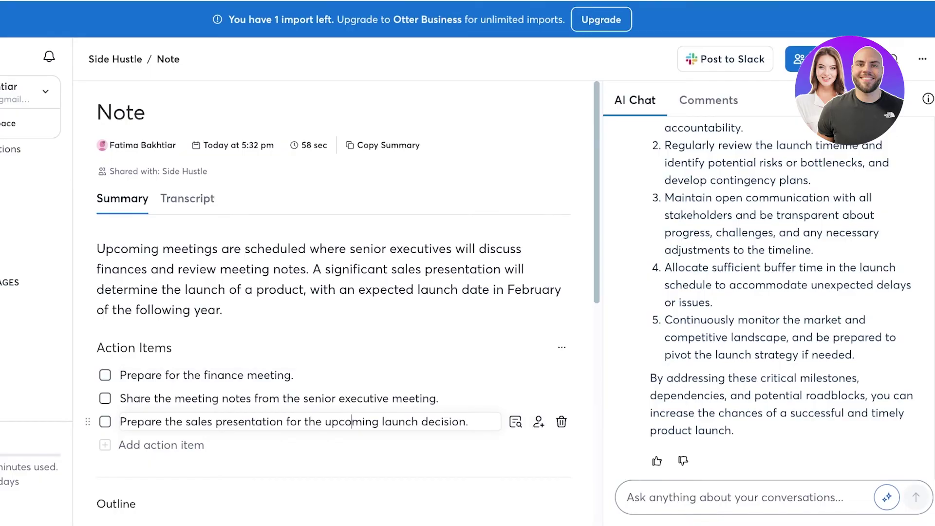
pyautogui.press('Escape')
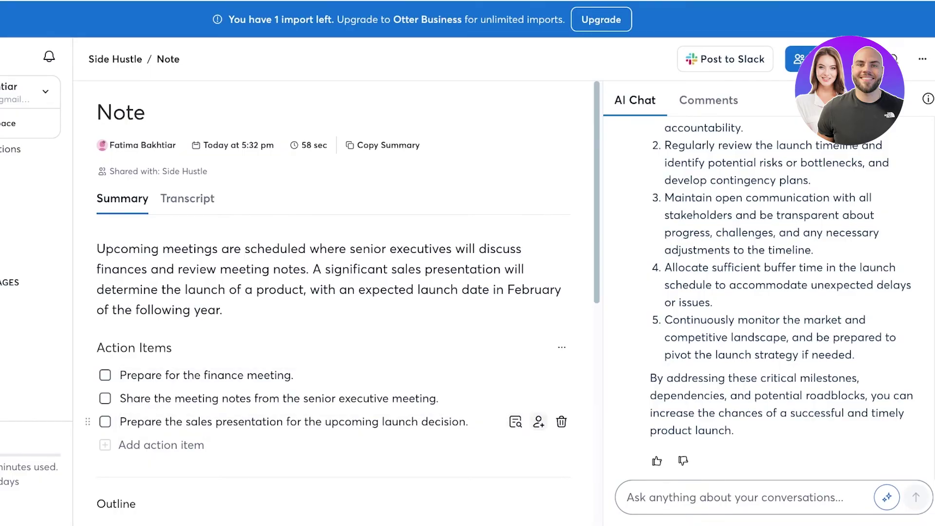
pyautogui.click(539, 422)
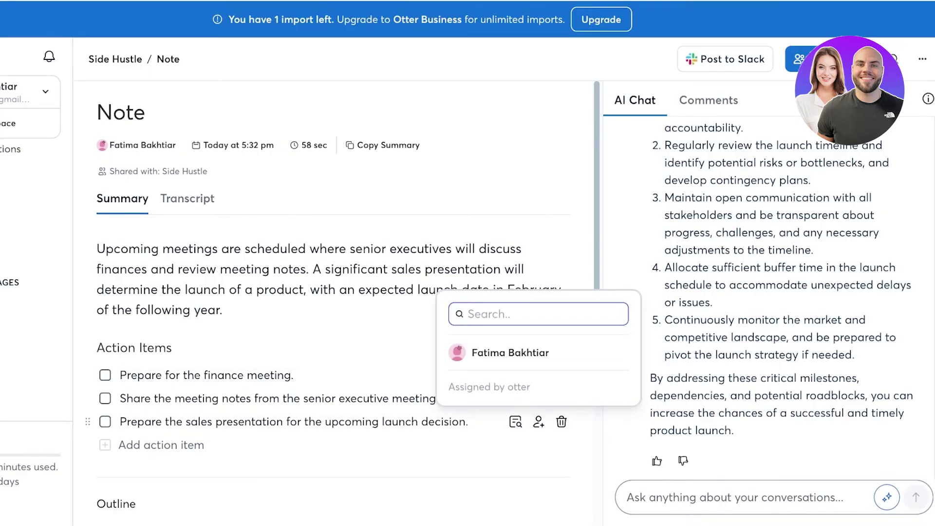
pyautogui.click(526, 353)
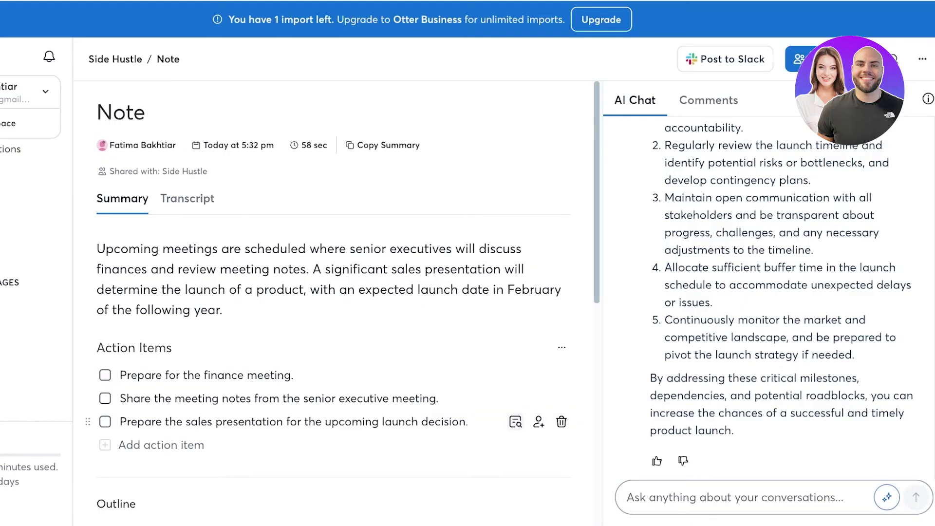
# - Leave the note for the All Conversations list and return to the Home page
pyautogui.click(72, 231)
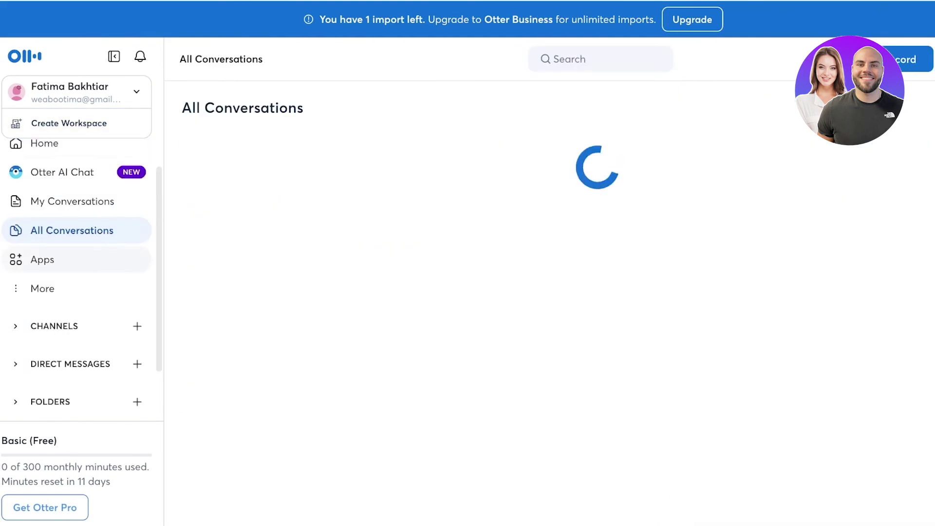
pyautogui.scroll(1, 73, 254)
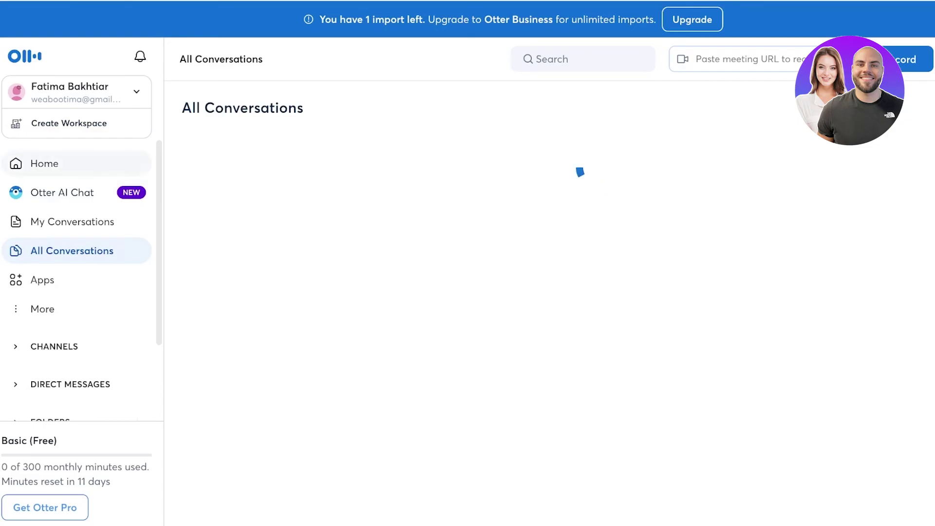
pyautogui.click(45, 164)
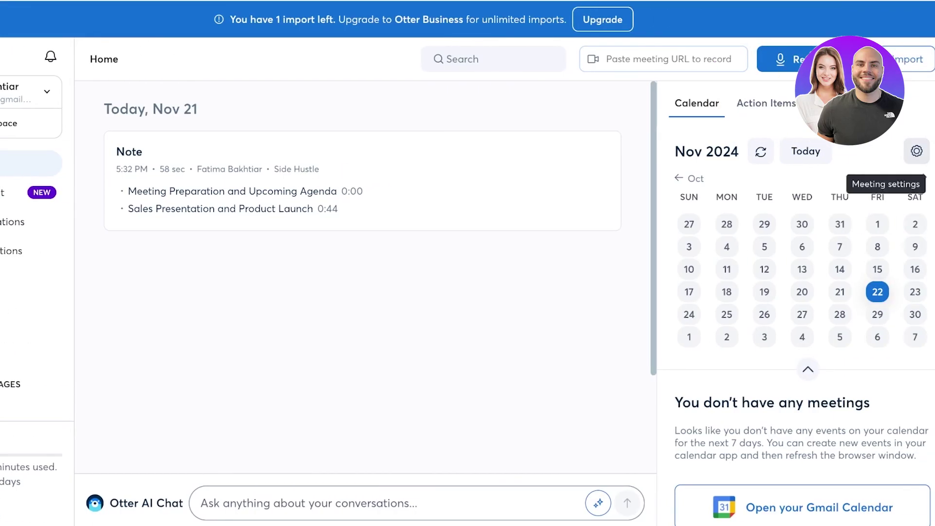
# - Look through the sharing and OtterPilot meeting settings, and go back to Home to open the linked Google Calendar
pyautogui.click(917, 151)
pyautogui.scroll(-4, 487, 293)
pyautogui.scroll(4, 487, 293)
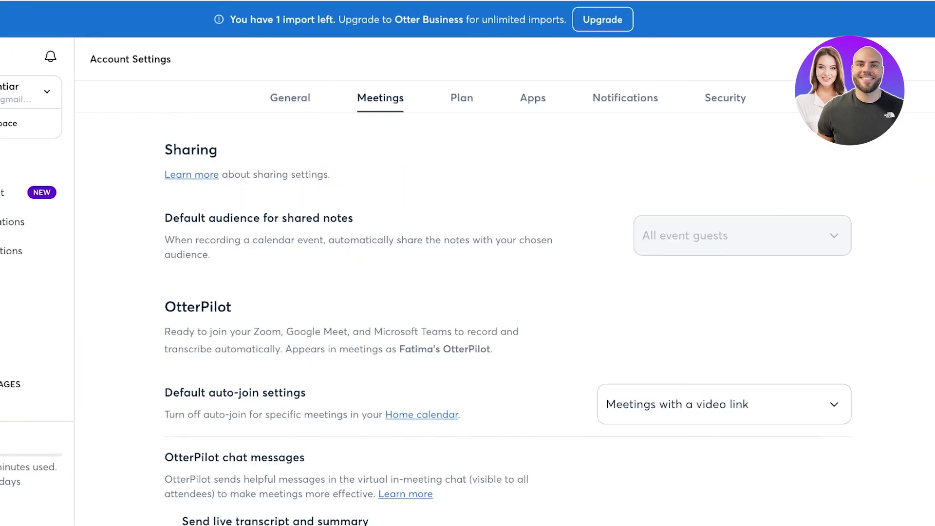
pyautogui.scroll(-4, 488, 292)
pyautogui.scroll(4, 487, 292)
pyautogui.hotkey('alt', 'Left')
pyautogui.click(877, 314)
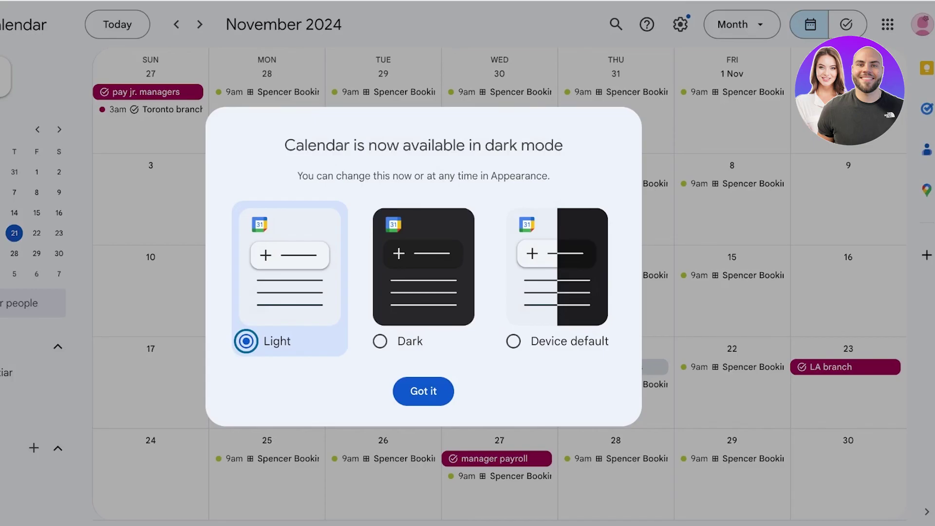
# - Open Otter.ai's Plans & Pricing page and compare the prices and features of the Basic, Pro, Business and Enterprise plans
pyautogui.press('Return')
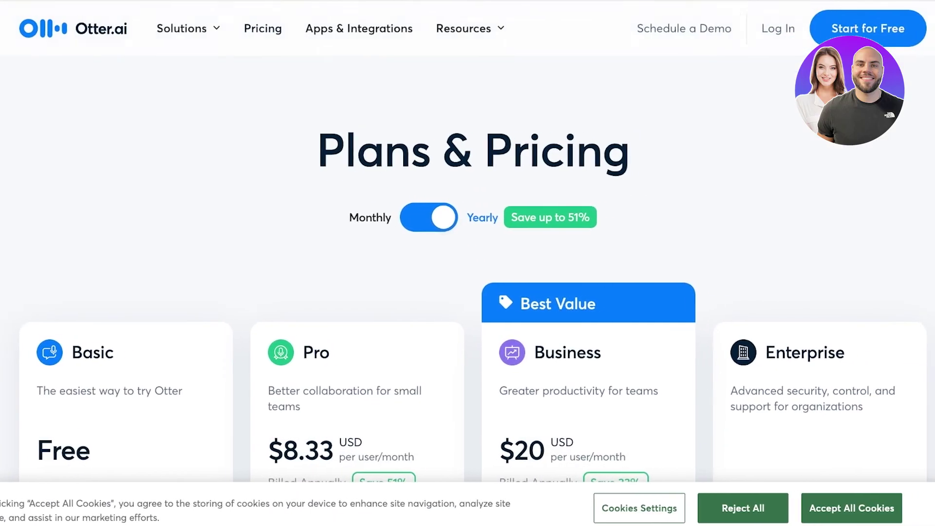
pyautogui.scroll(-5, 467, 268)
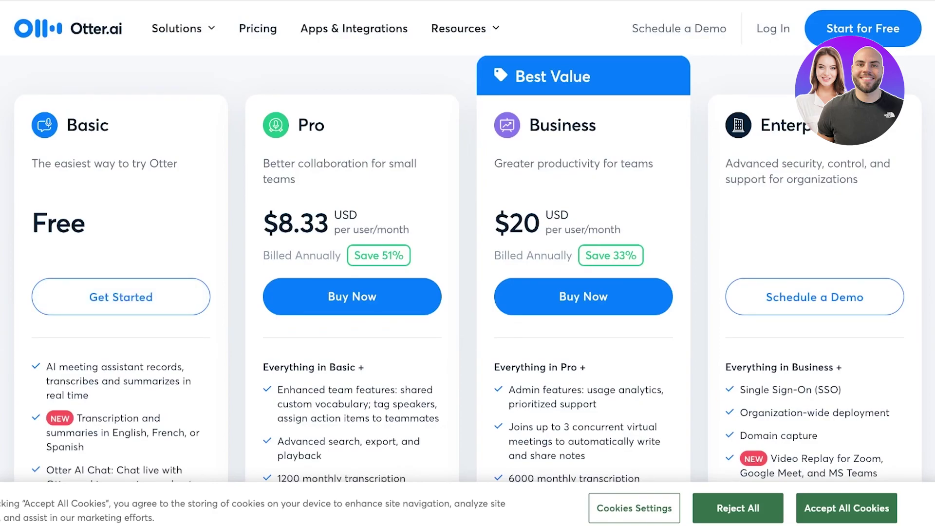
pyautogui.scroll(-3, 467, 268)
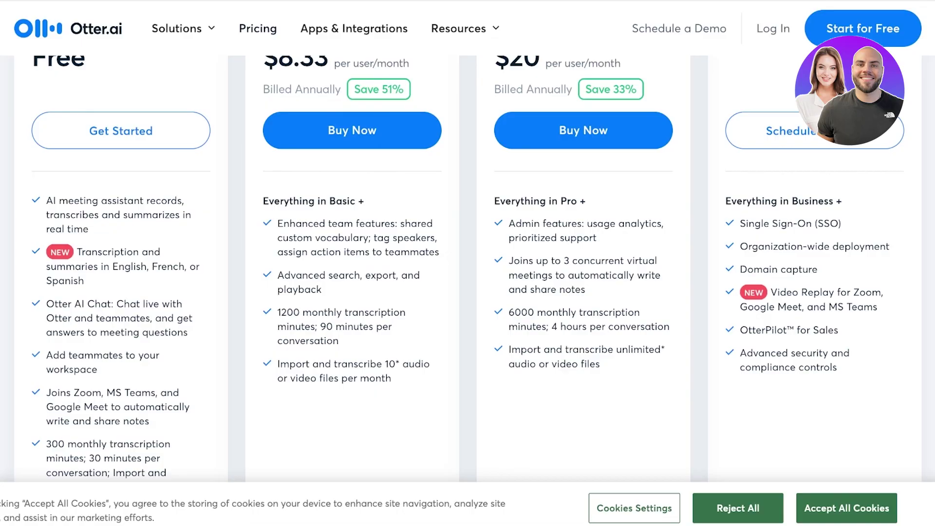
pyautogui.scroll(3, 468, 268)
pyautogui.scroll(-1, 467, 268)
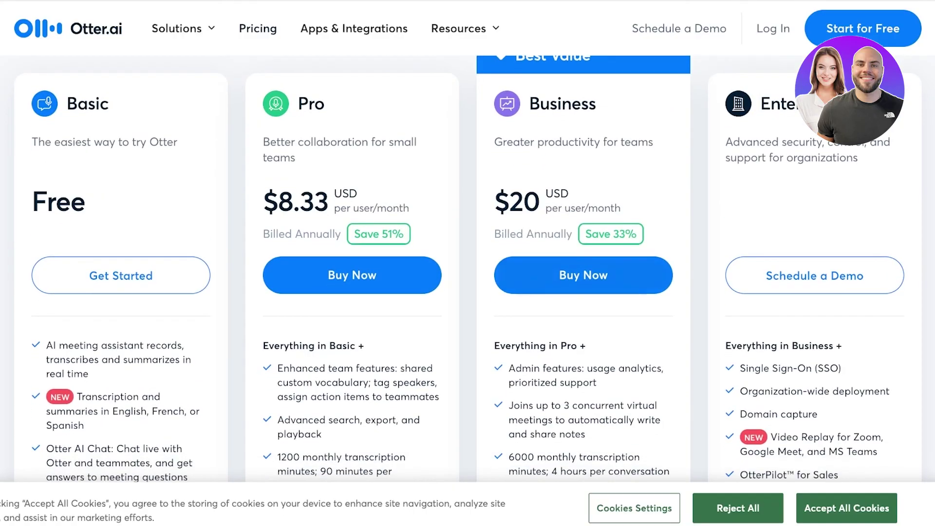
pyautogui.scroll(-4, 468, 268)
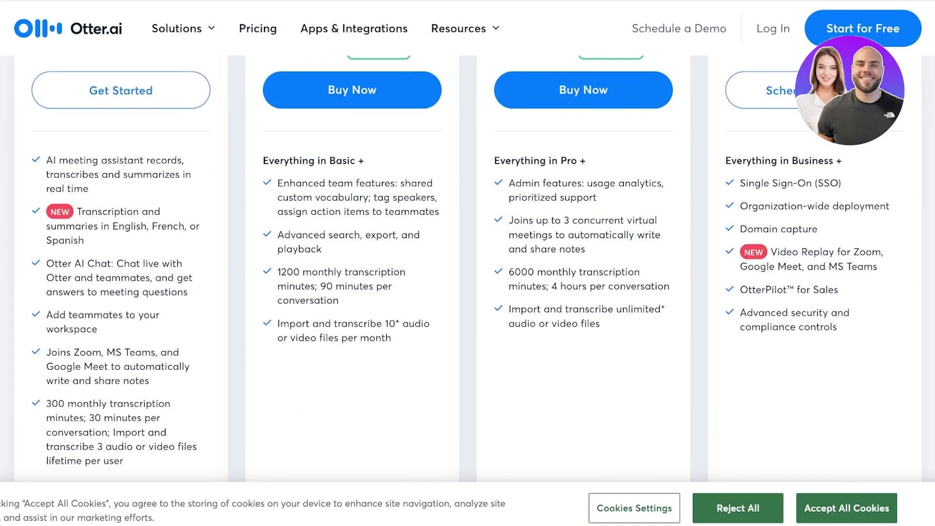
pyautogui.scroll(3, 468, 268)
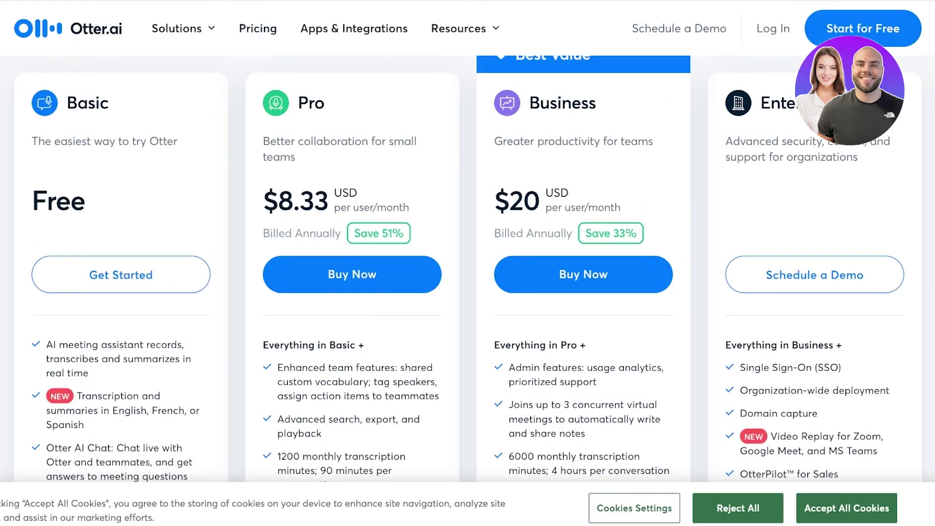
pyautogui.scroll(-1, 468, 268)
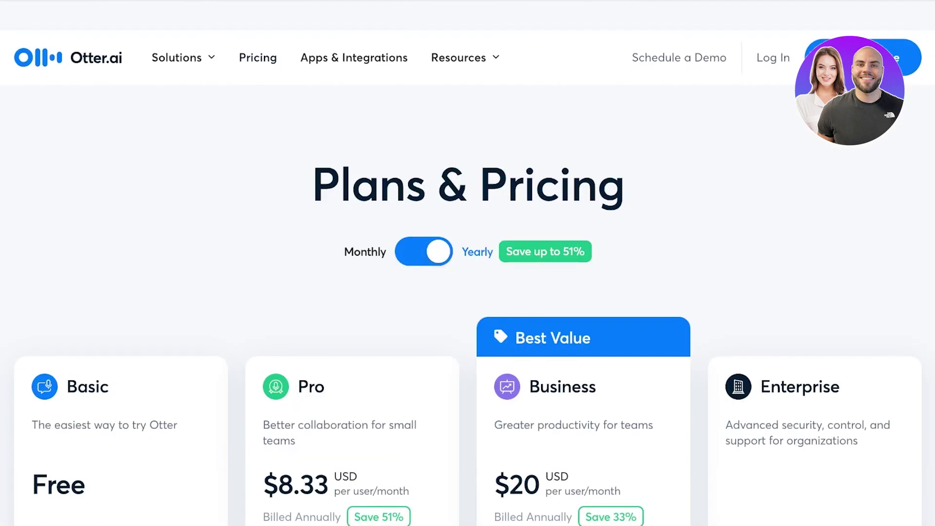
pyautogui.scroll(-4, 468, 267)
pyautogui.scroll(-1, 468, 292)
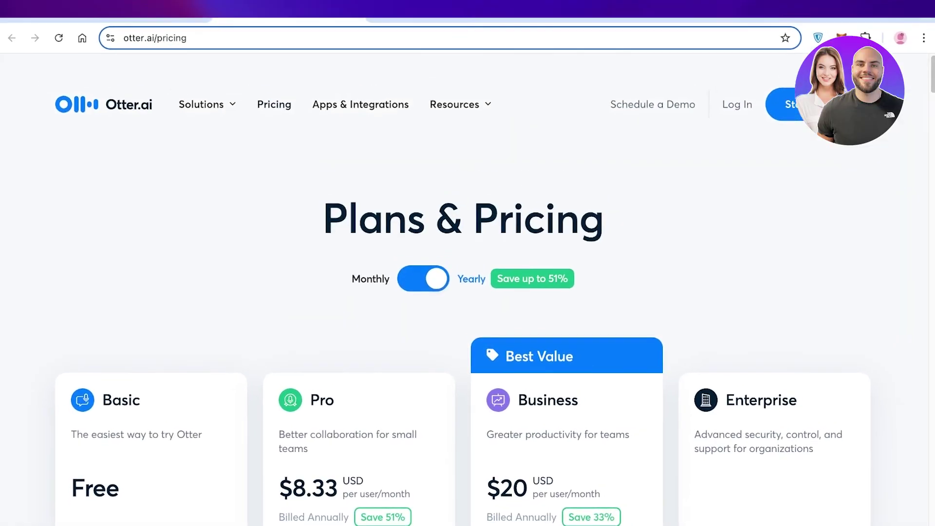
# - Start the free Otter.ai sign-up from the pricing page
pyautogui.click(816, 107)
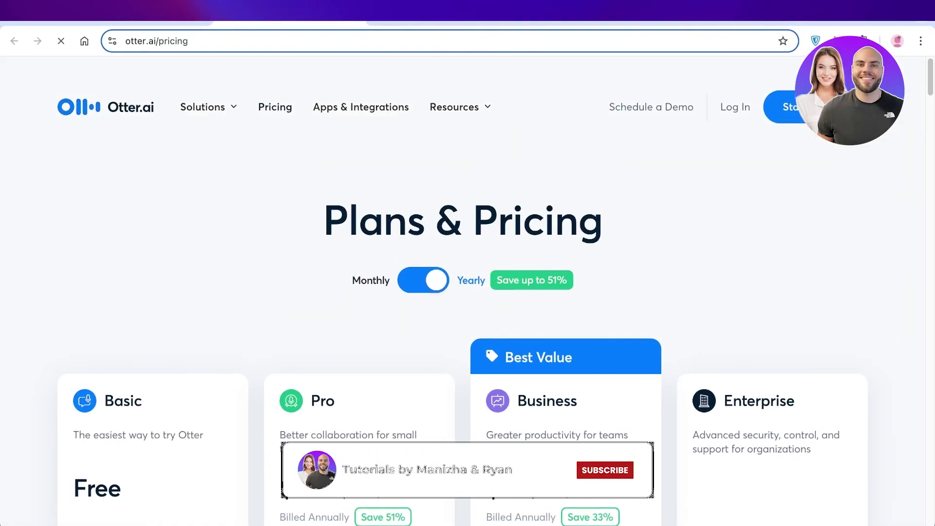